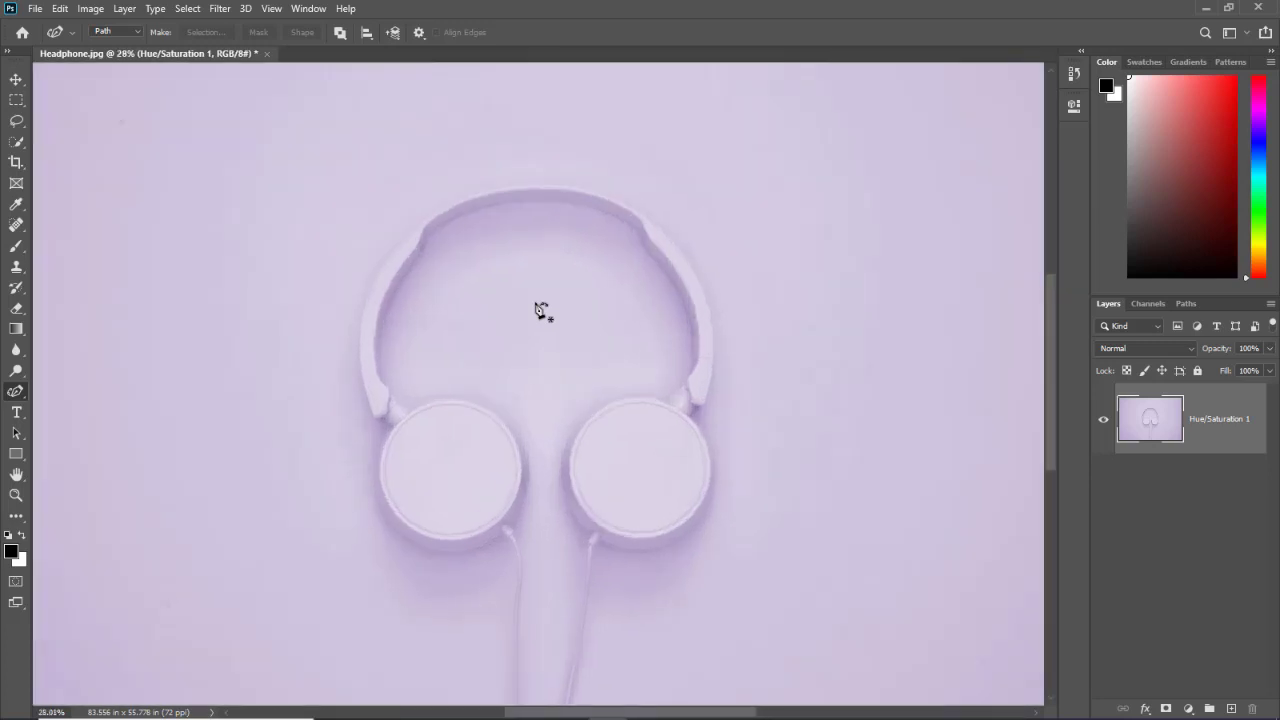
Zoom in on the headphone image to bring the left ear cup up close.
{"action": "scroll", "coordinate": [535, 340], "scroll_direction": "up", "scroll_amount": 2}
{"action": "scroll", "coordinate": [545, 385], "scroll_direction": "up", "scroll_amount": 1}
{"action": "scroll", "coordinate": [550, 410], "scroll_direction": "up", "scroll_amount": 1}
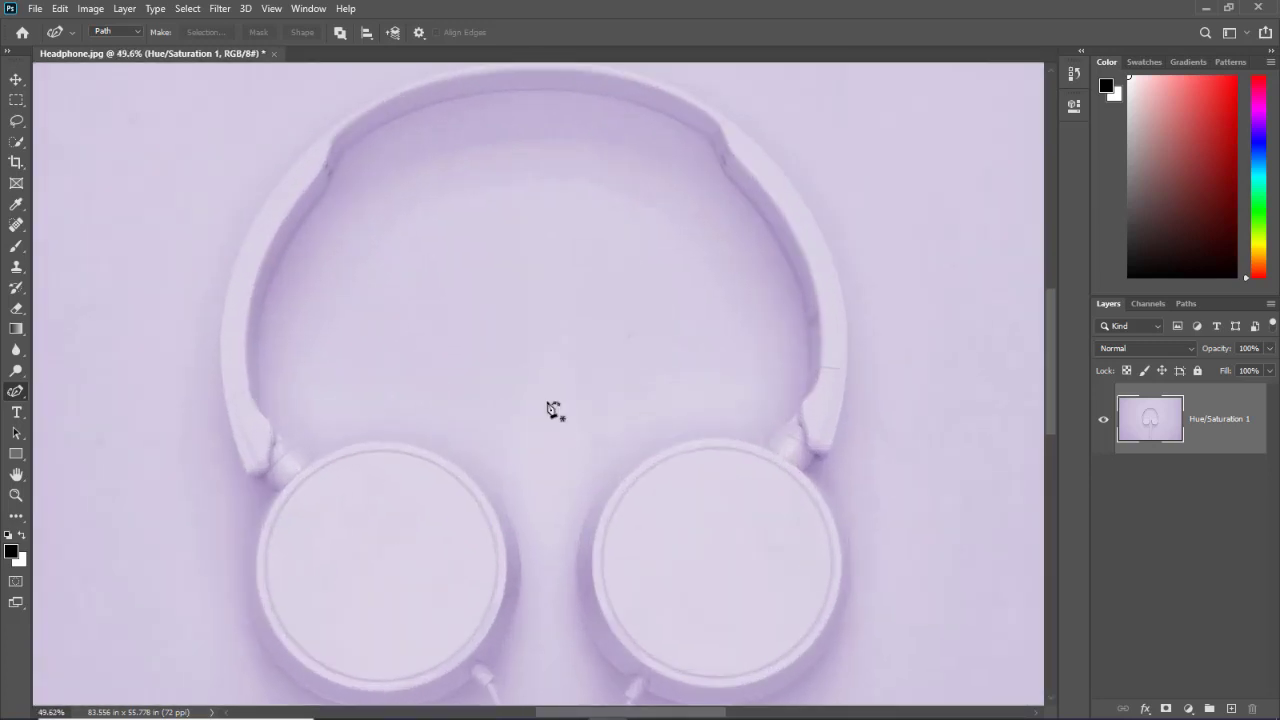
{"action": "scroll", "coordinate": [553, 412], "scroll_direction": "down", "scroll_amount": 1}
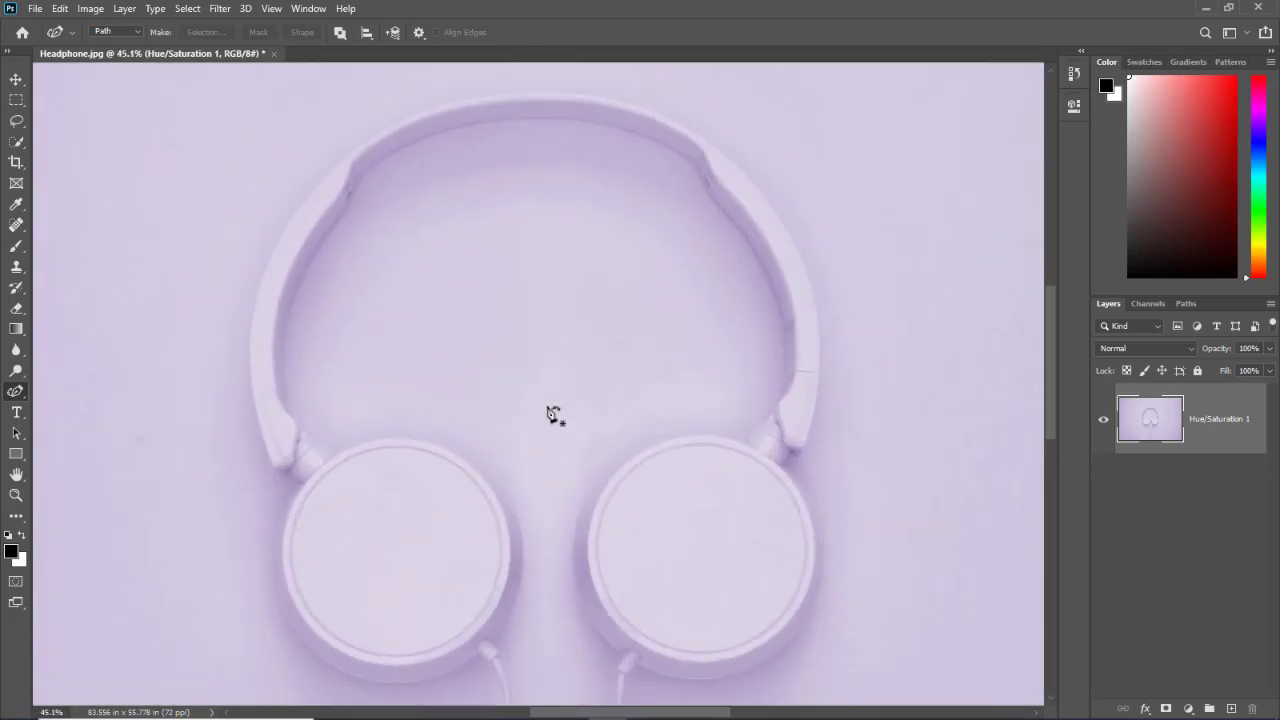
Place six Curvature Pen points around the left ear cup's rim, closing on the first anchor.
{"action": "left_click", "coordinate": [313, 485]}
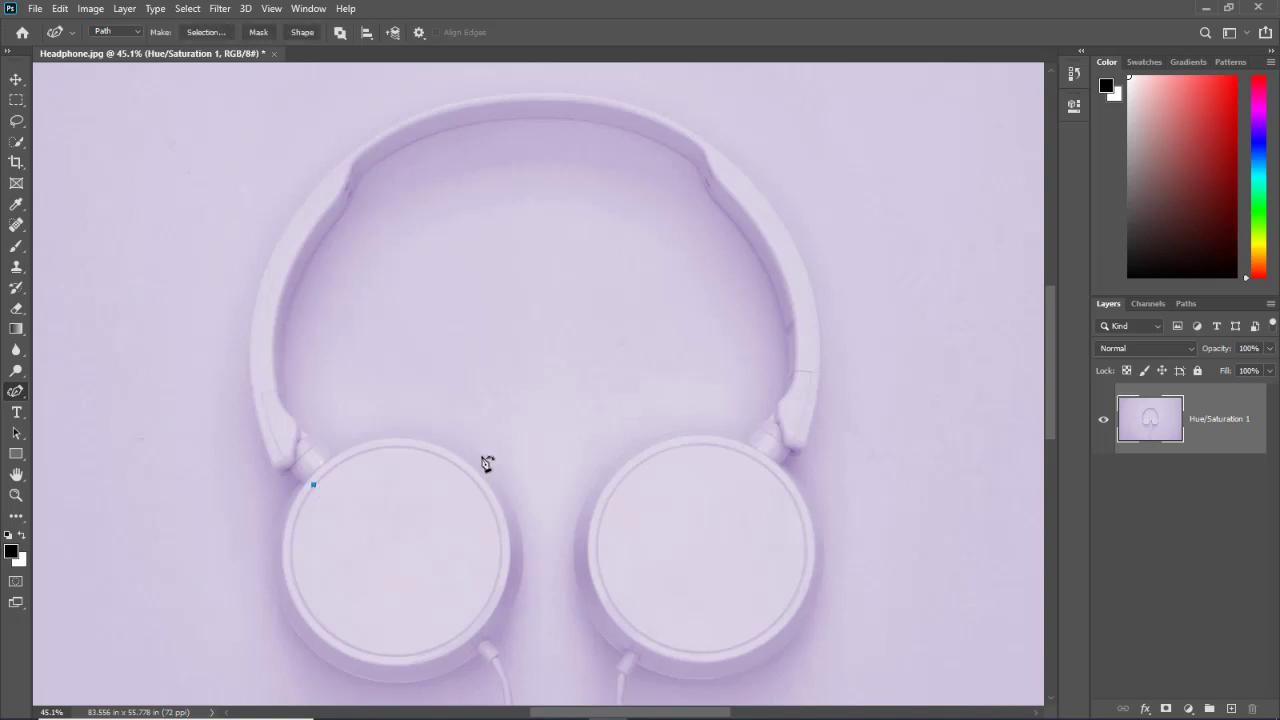
{"action": "left_click", "coordinate": [433, 453]}
{"action": "left_click", "coordinate": [500, 528]}
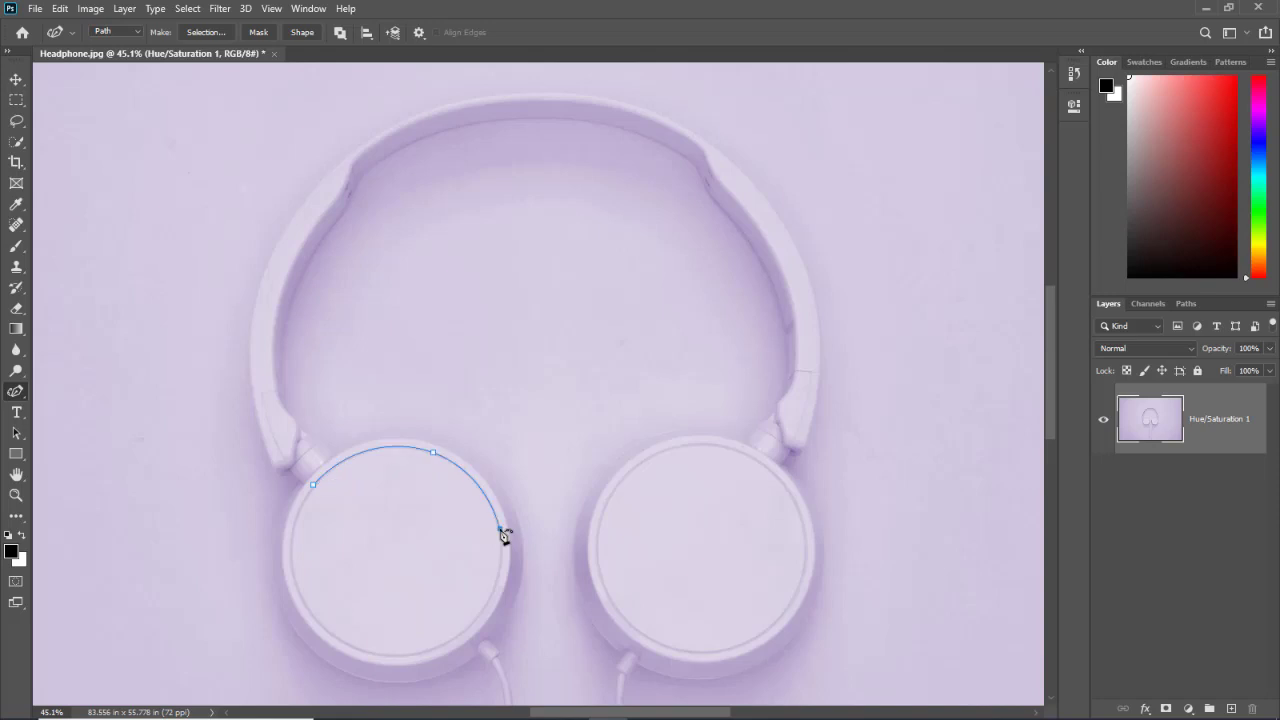
{"action": "left_click", "coordinate": [456, 636]}
{"action": "left_click", "coordinate": [352, 645]}
{"action": "left_click", "coordinate": [299, 591]}
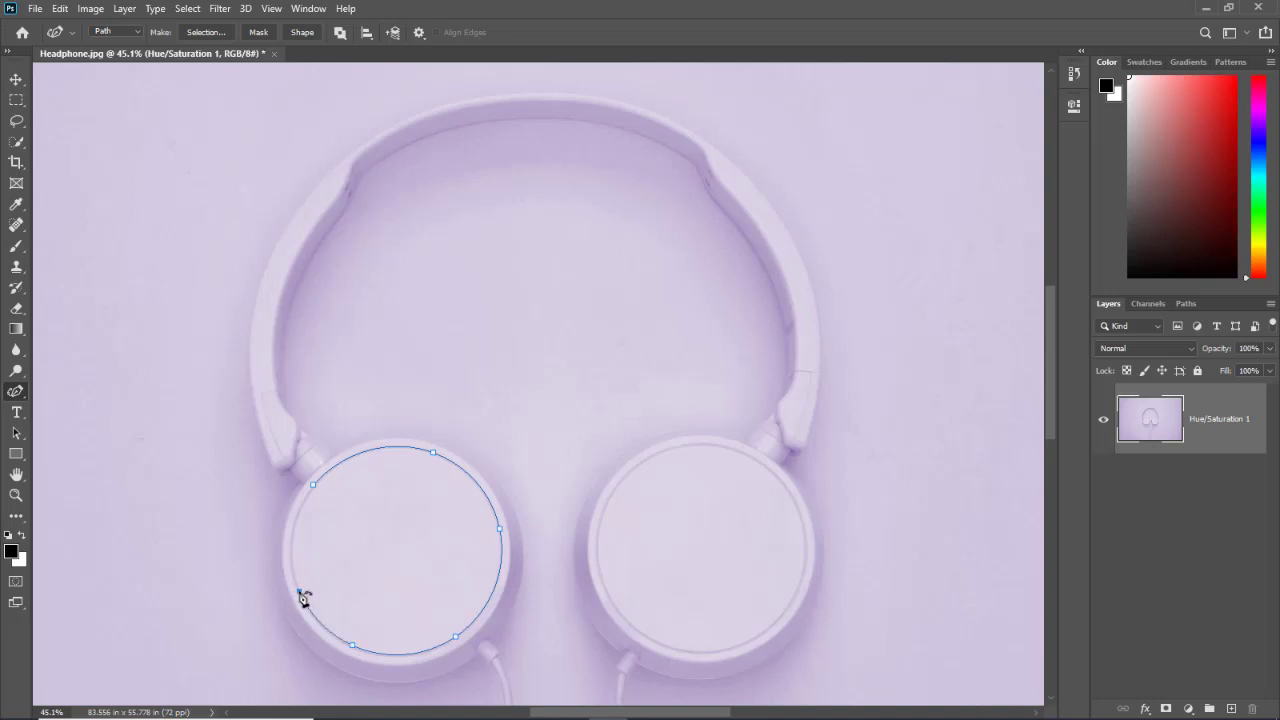
{"action": "left_click", "coordinate": [316, 489]}
Zoom to 60% and show the pen tool variants flyout in the toolbar.
{"action": "scroll", "coordinate": [147, 422], "scroll_direction": "down", "scroll_amount": 2}
{"action": "scroll", "coordinate": [523, 623], "scroll_direction": "up", "scroll_amount": 2}
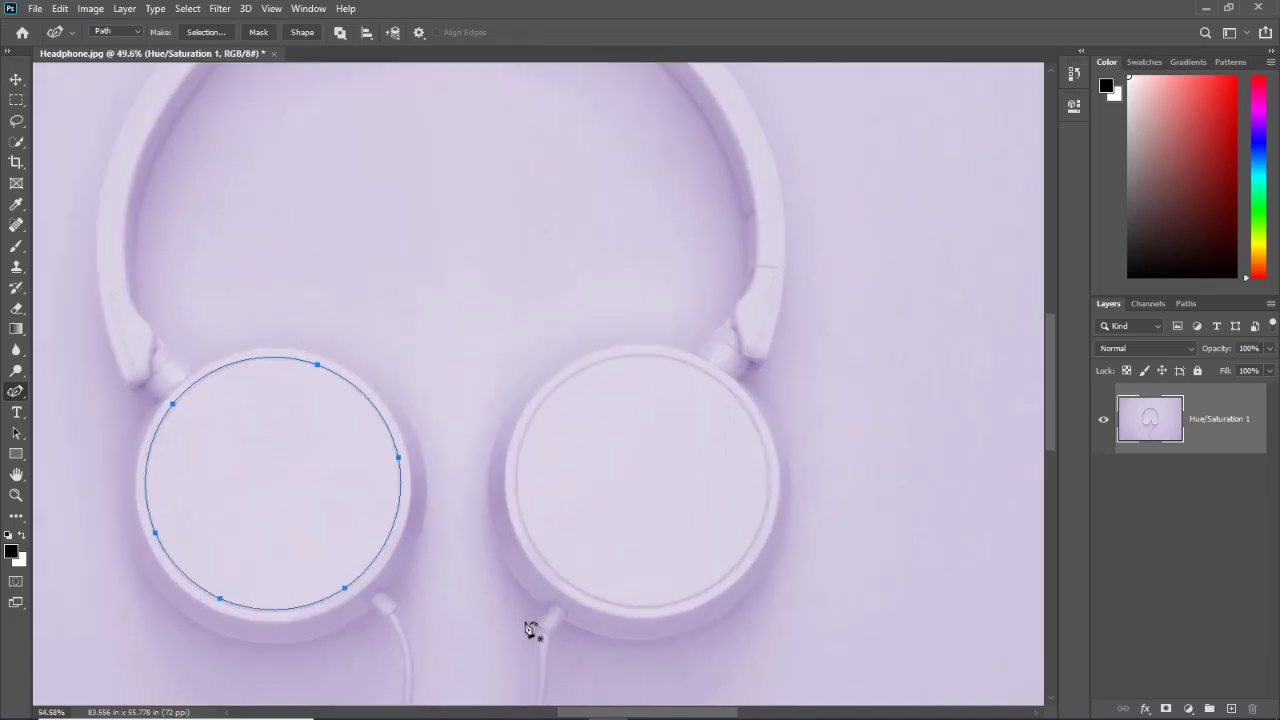
{"action": "scroll", "coordinate": [527, 627], "scroll_direction": "up", "scroll_amount": 2}
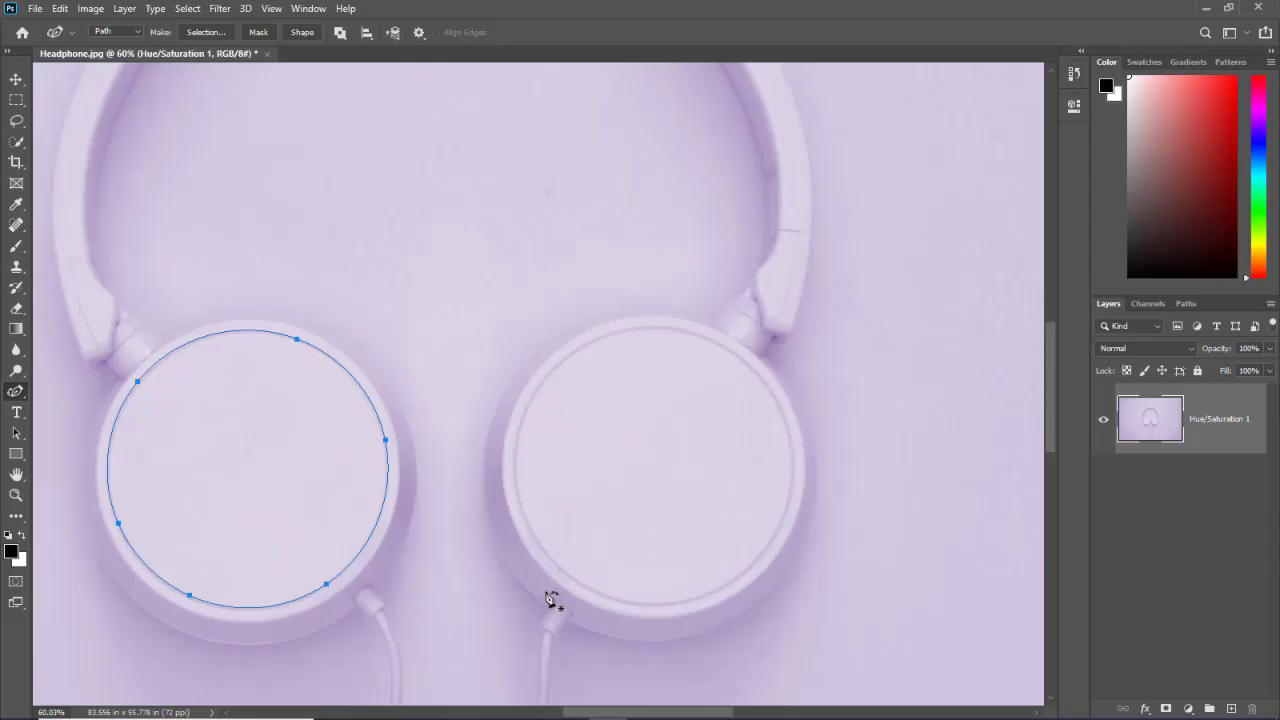
{"action": "right_click", "coordinate": [23, 396]}
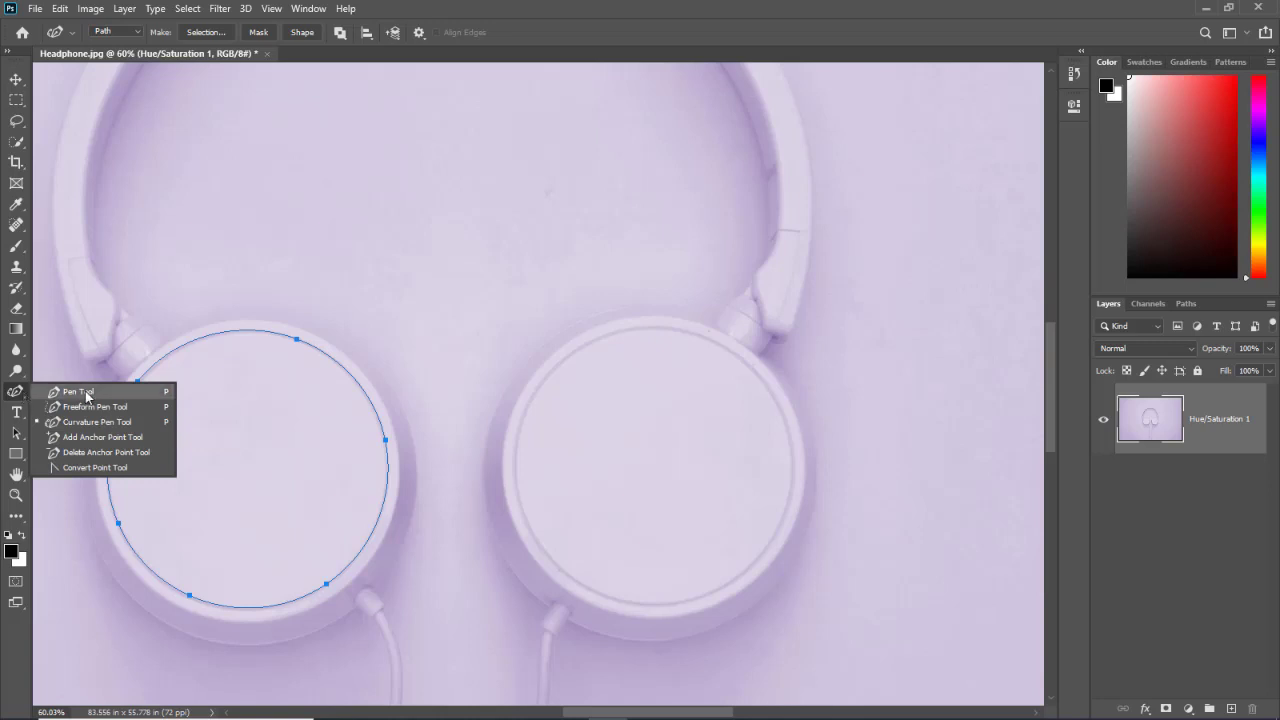
With the Curvature Pen, open Path Options and preview thicknesses 0.5, 0.75 and 1 px.
{"action": "left_click", "coordinate": [132, 421]}
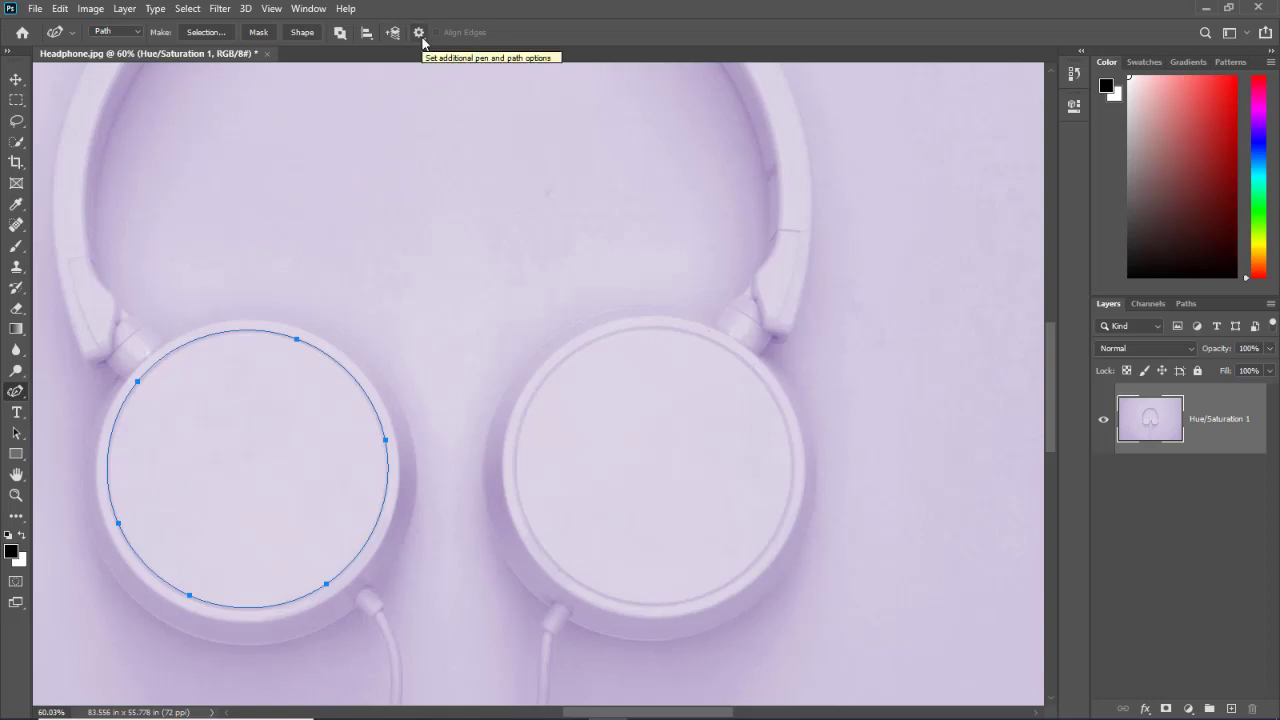
{"action": "left_click", "coordinate": [419, 33]}
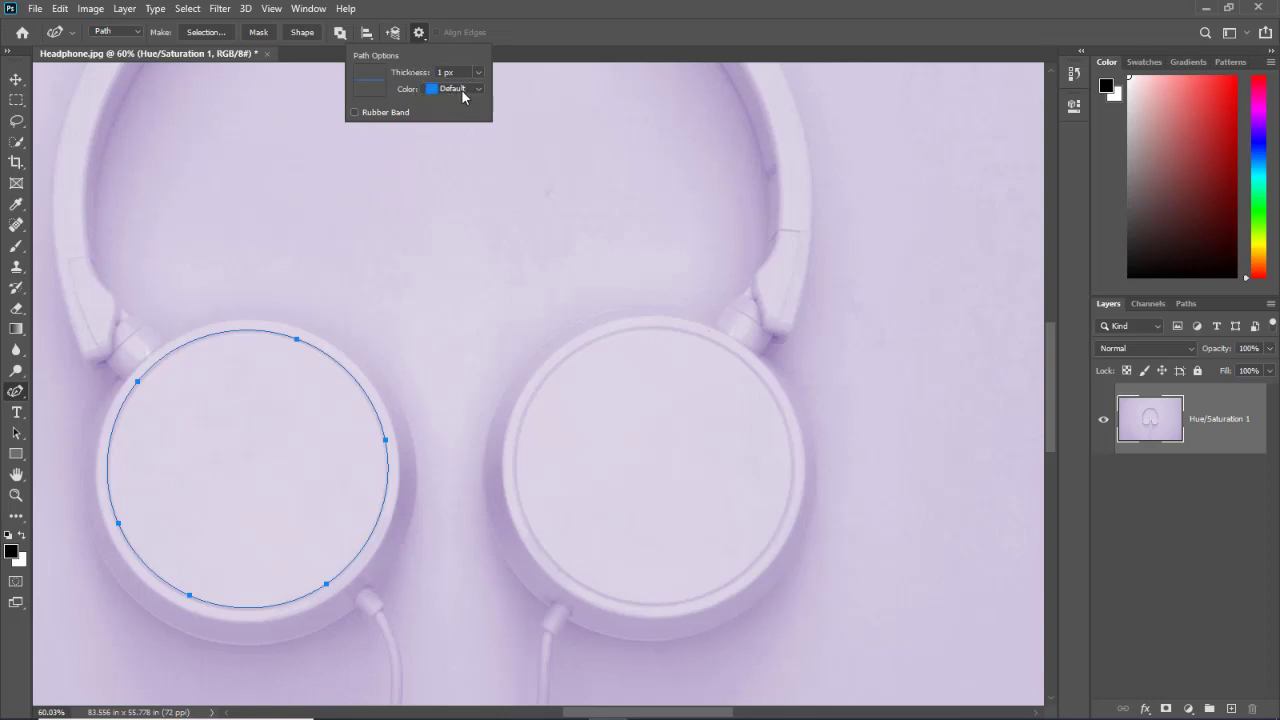
{"action": "left_click", "coordinate": [480, 74]}
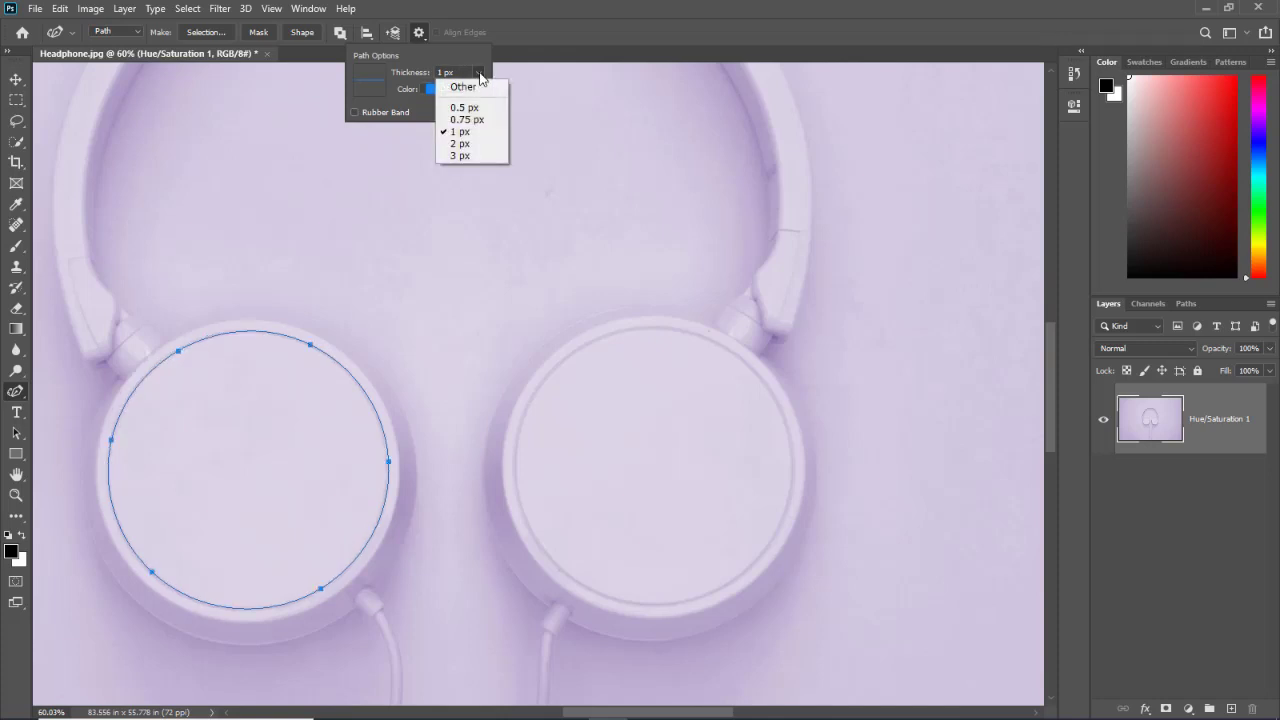
{"action": "left_click", "coordinate": [473, 108]}
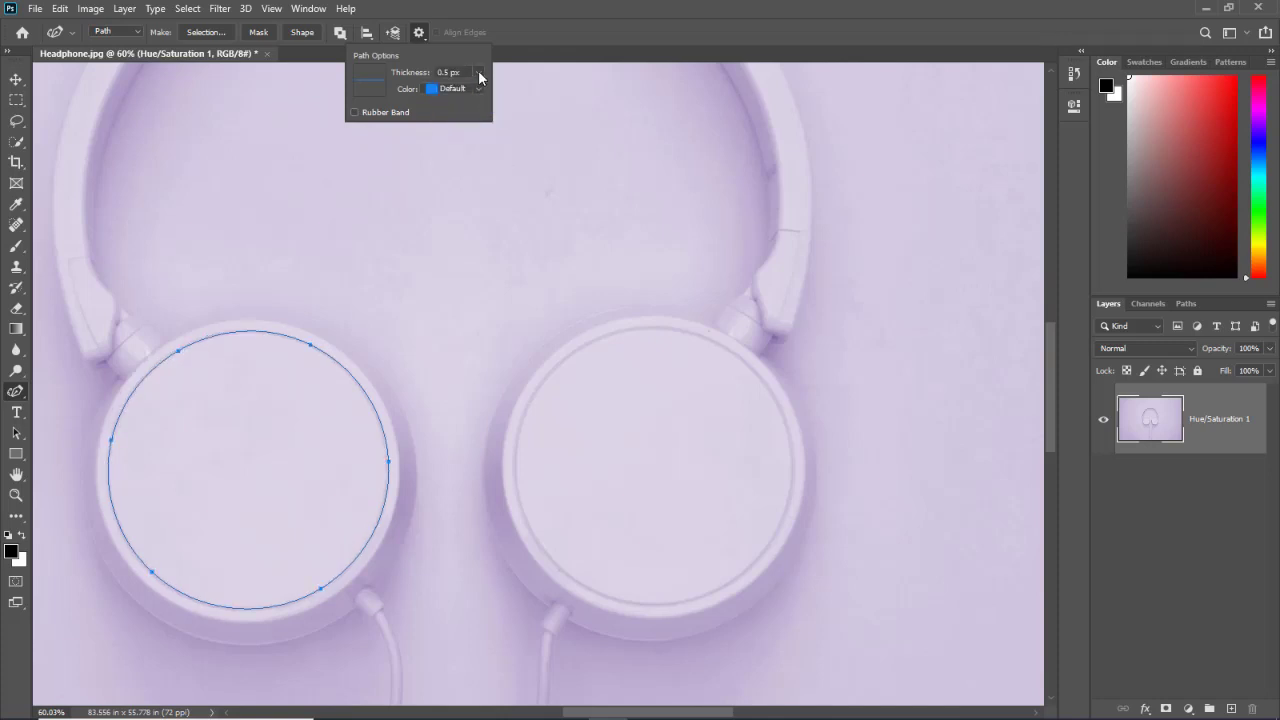
{"action": "left_click", "coordinate": [480, 73]}
{"action": "left_click", "coordinate": [474, 120]}
{"action": "left_click", "coordinate": [481, 73]}
{"action": "left_click", "coordinate": [473, 132]}
Preview 2 px and 3 px path thickness, then settle back on 1 px.
{"action": "left_click", "coordinate": [481, 73]}
{"action": "left_click", "coordinate": [469, 144]}
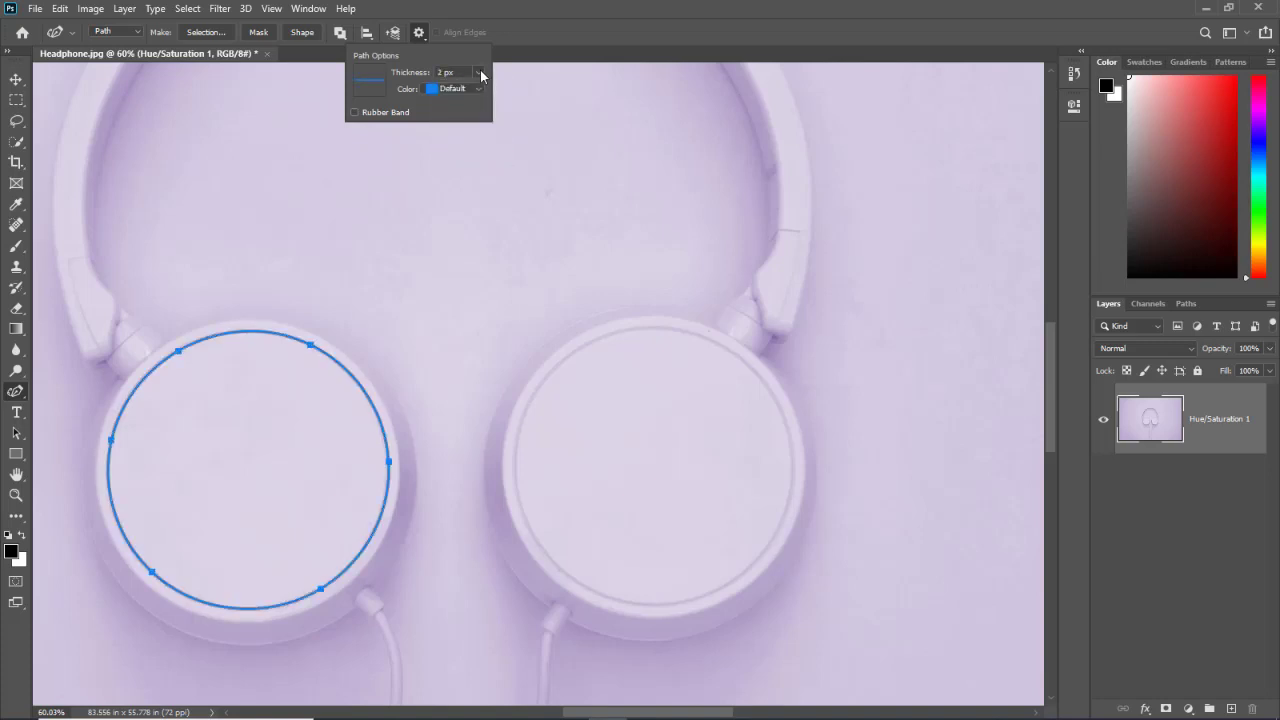
{"action": "left_click", "coordinate": [481, 73]}
{"action": "left_click", "coordinate": [474, 155]}
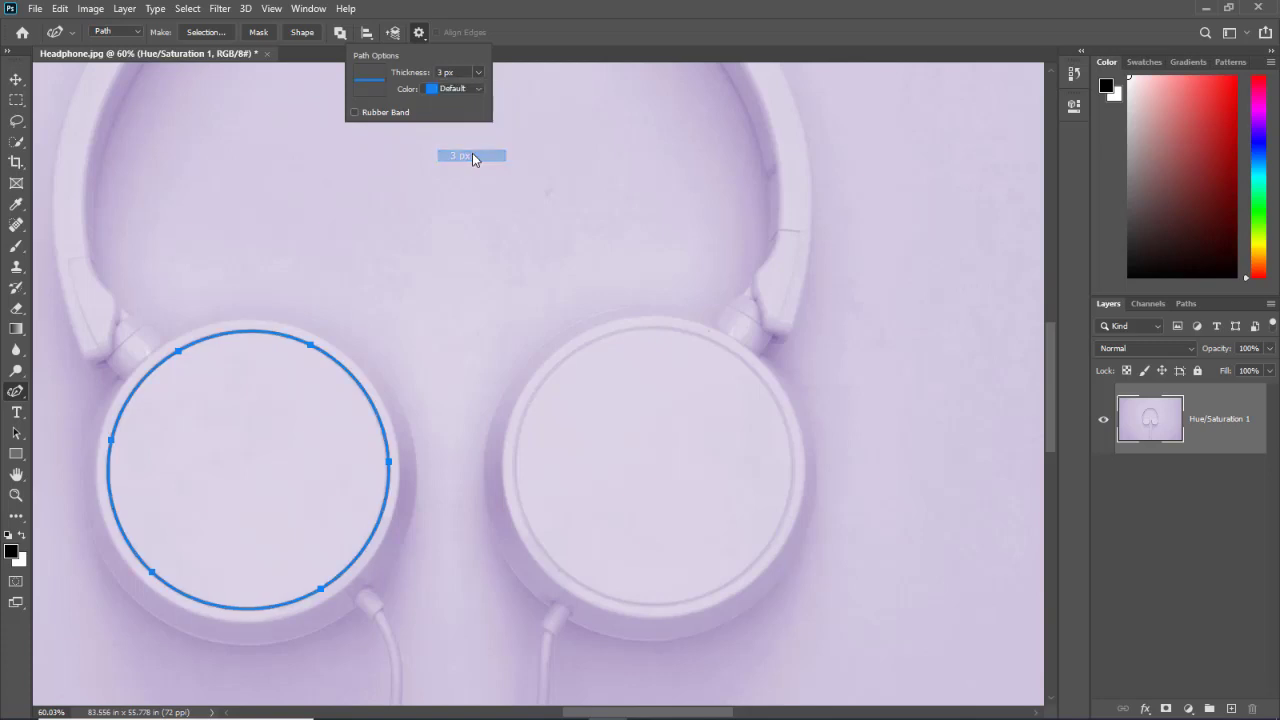
{"action": "left_click", "coordinate": [480, 74]}
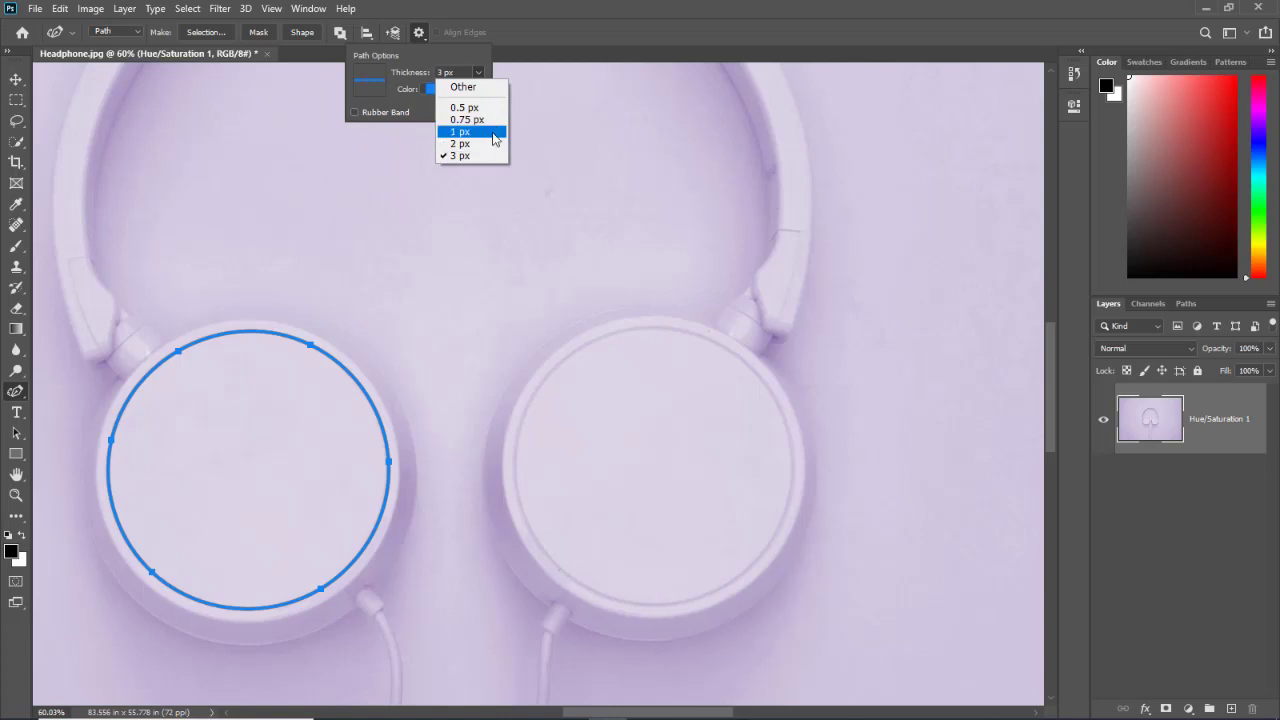
{"action": "left_click", "coordinate": [494, 138]}
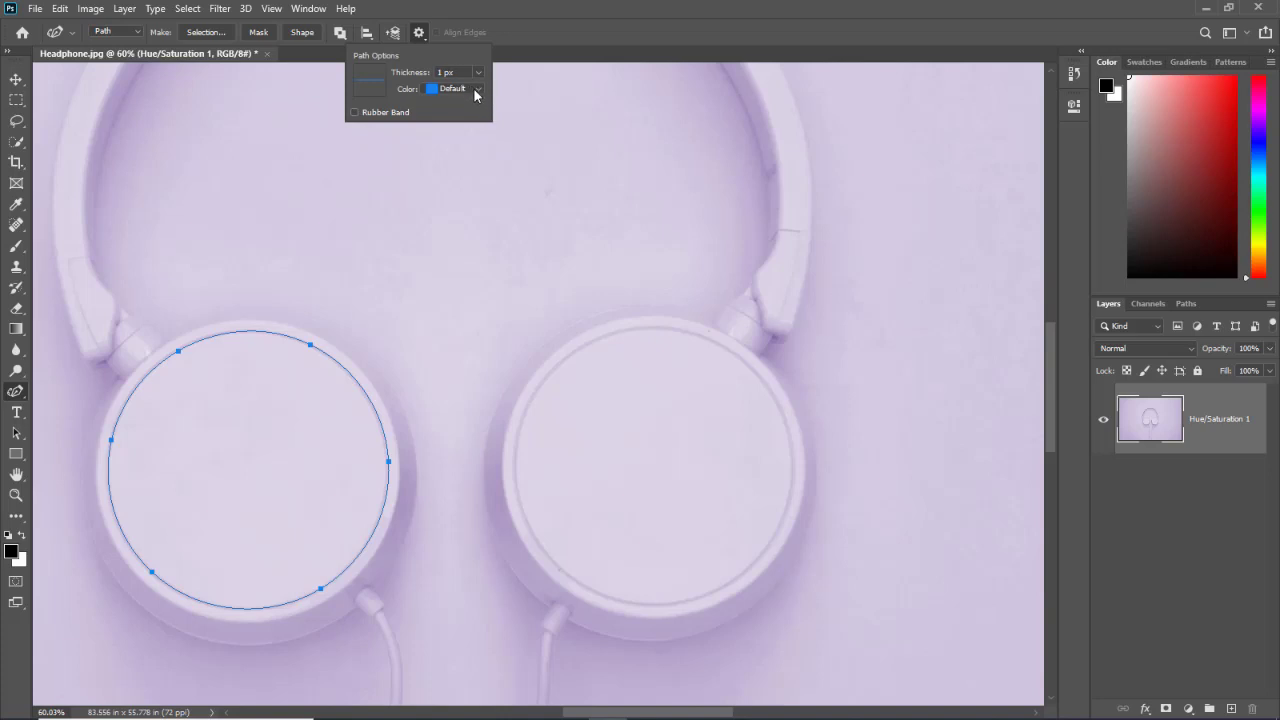
Preview the path colour as Light Red, Green, Medium Blue and Yellow.
{"action": "left_click", "coordinate": [478, 89]}
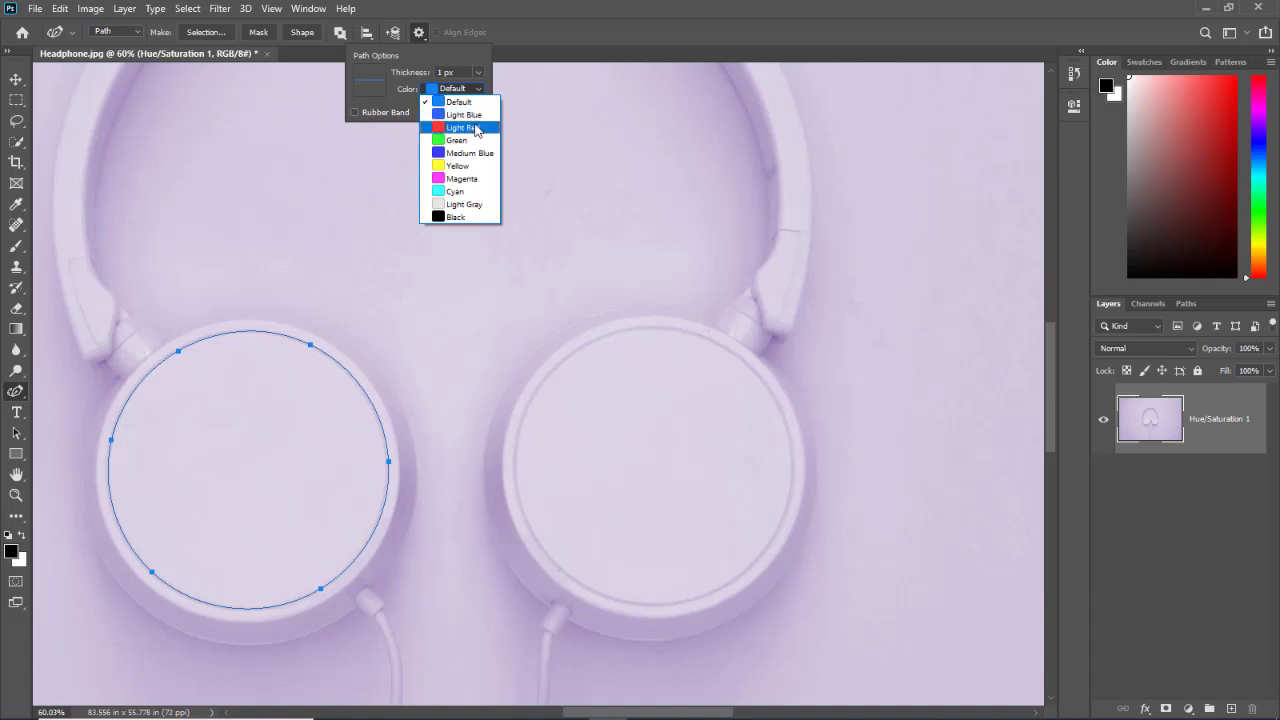
{"action": "left_click", "coordinate": [476, 128]}
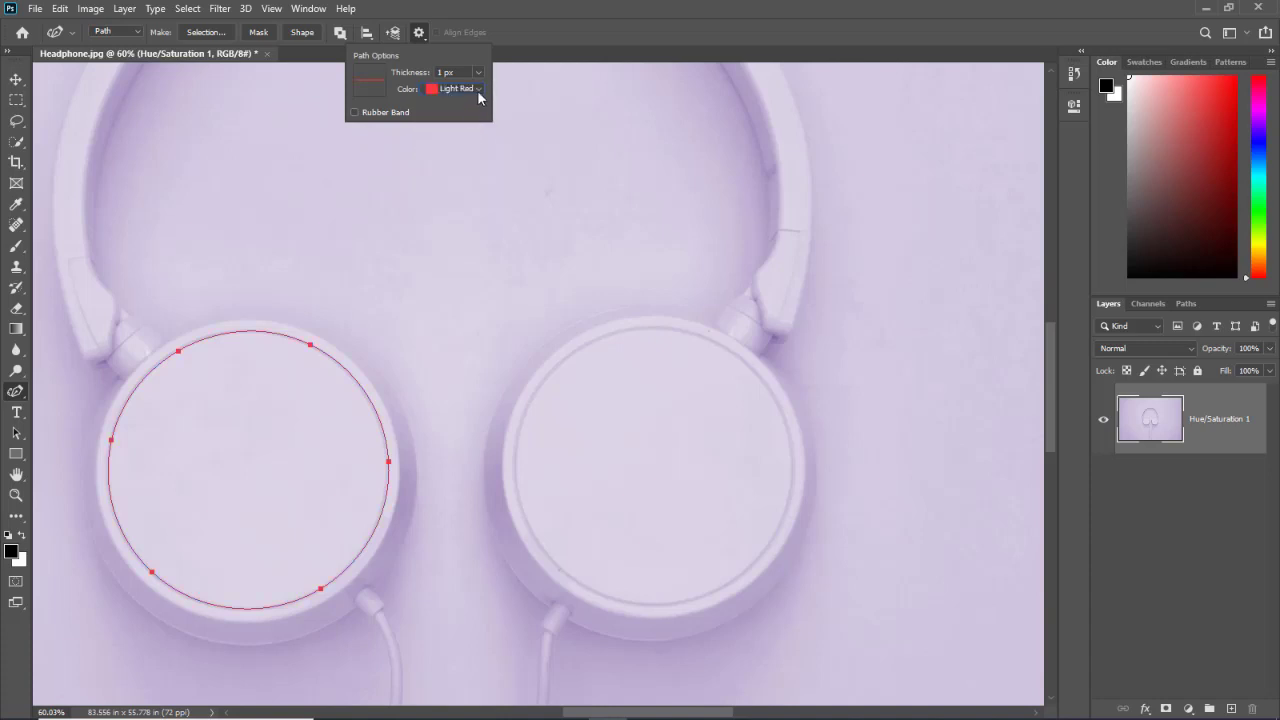
{"action": "left_click", "coordinate": [477, 92]}
{"action": "left_click", "coordinate": [476, 140]}
{"action": "left_click", "coordinate": [477, 90]}
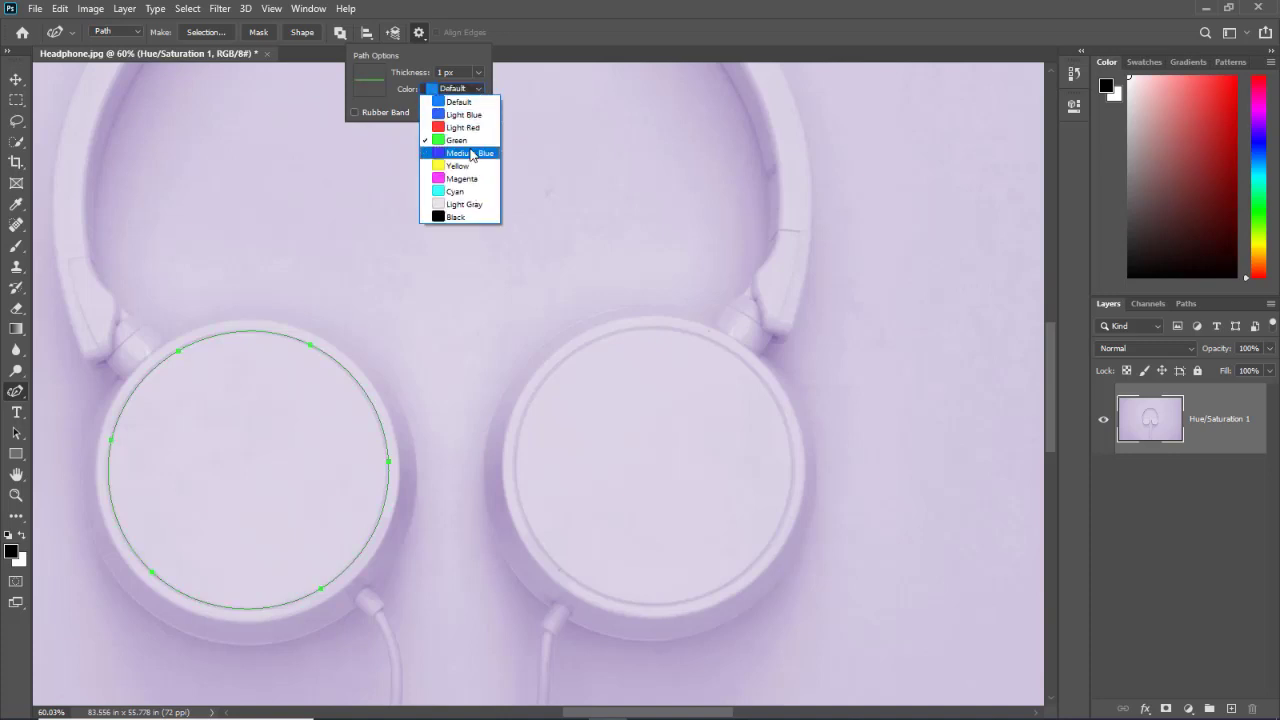
{"action": "left_click", "coordinate": [476, 153]}
{"action": "left_click", "coordinate": [478, 90]}
{"action": "left_click", "coordinate": [476, 165]}
Try Magenta, Cyan and Light Gray, ending with the path colour set to Black.
{"action": "left_click", "coordinate": [477, 90]}
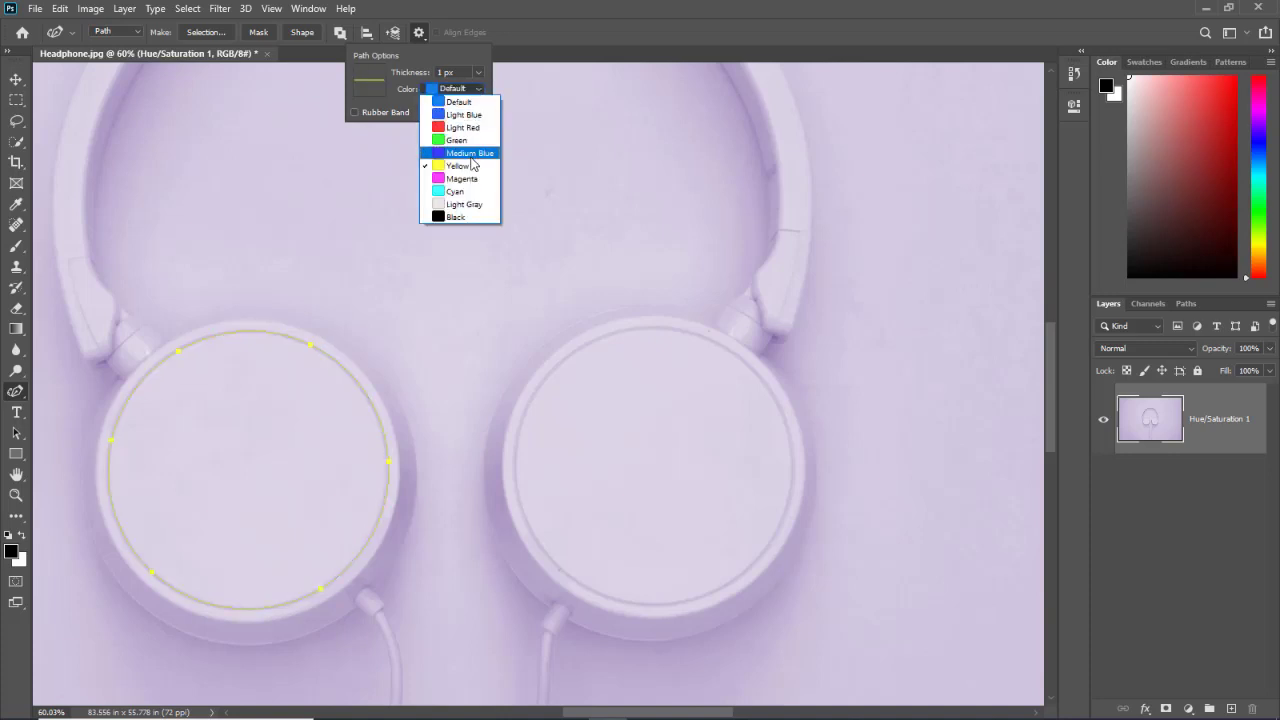
{"action": "left_click", "coordinate": [476, 178]}
{"action": "left_click", "coordinate": [479, 90]}
{"action": "left_click", "coordinate": [476, 190]}
{"action": "left_click", "coordinate": [477, 90]}
{"action": "left_click", "coordinate": [476, 203]}
{"action": "left_click", "coordinate": [477, 90]}
{"action": "left_click", "coordinate": [469, 215]}
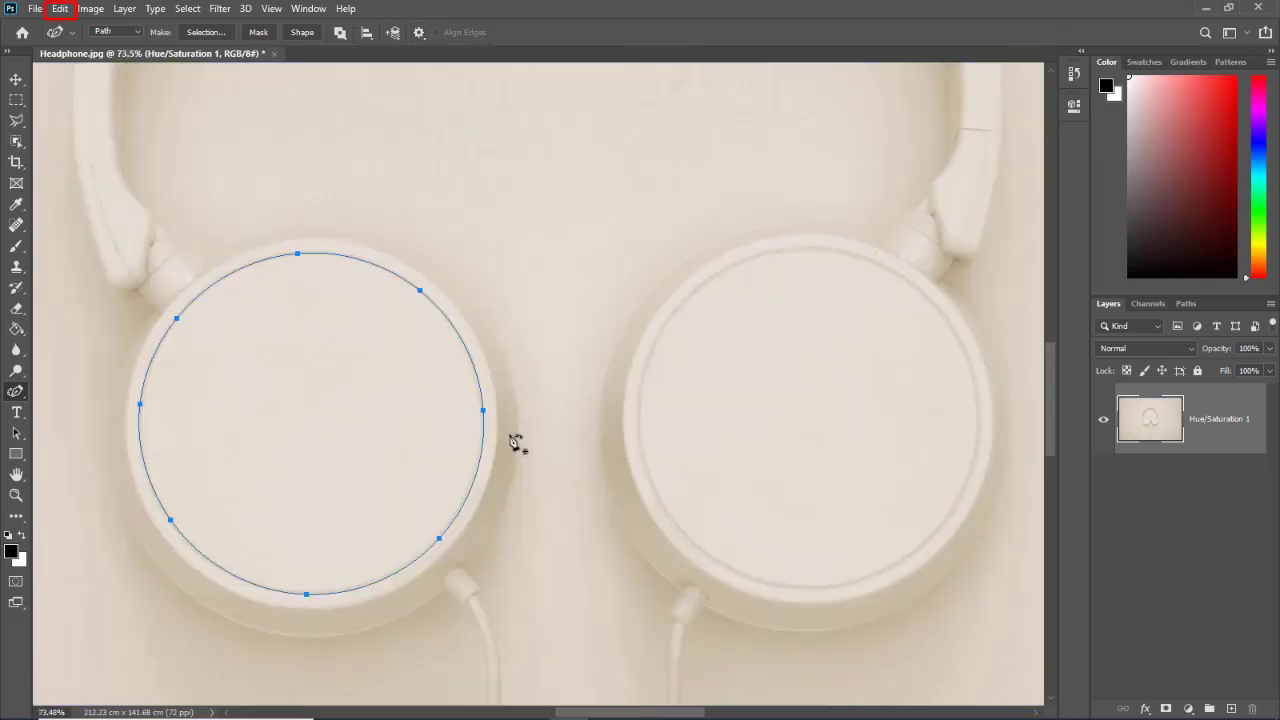
Open Guides, Grid & Slices preferences via Edit, cancel, then reopen Preferences with Ctrl+K.
{"action": "left_click", "coordinate": [62, 9]}
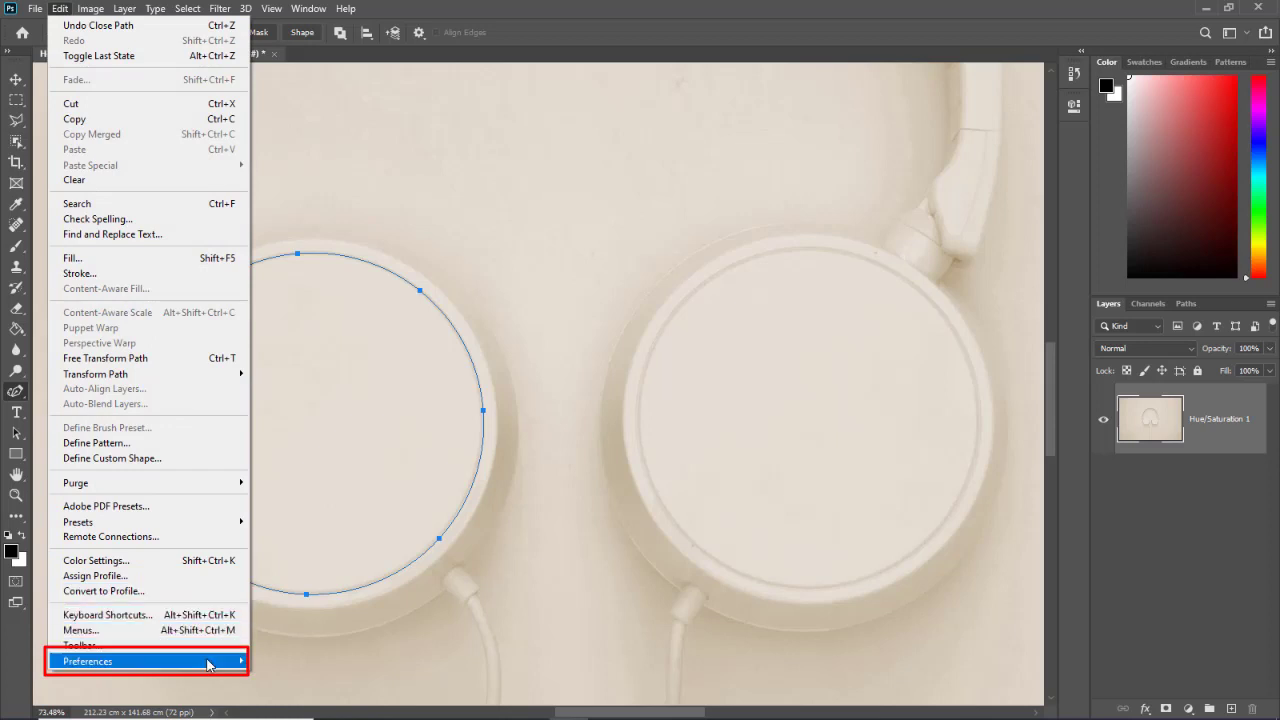
{"action": "mouse_move", "coordinate": [148, 661]}
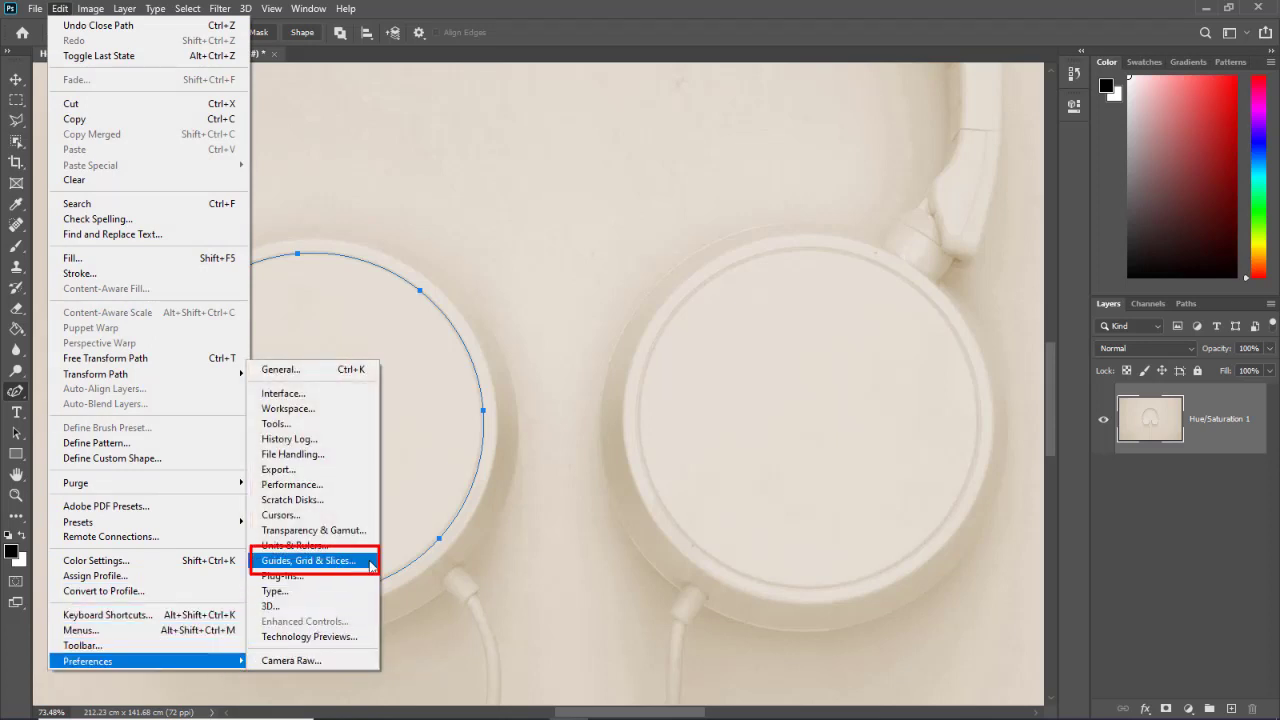
{"action": "left_click", "coordinate": [308, 561]}
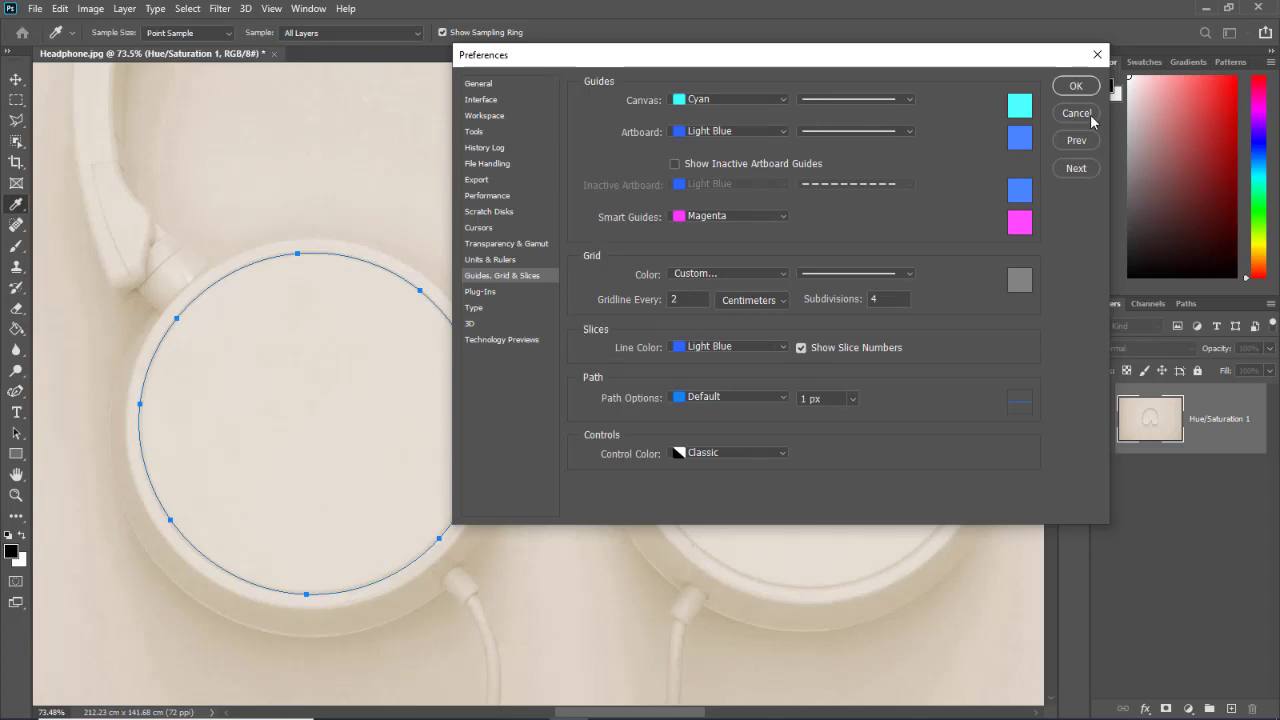
{"action": "key", "text": "Escape"}
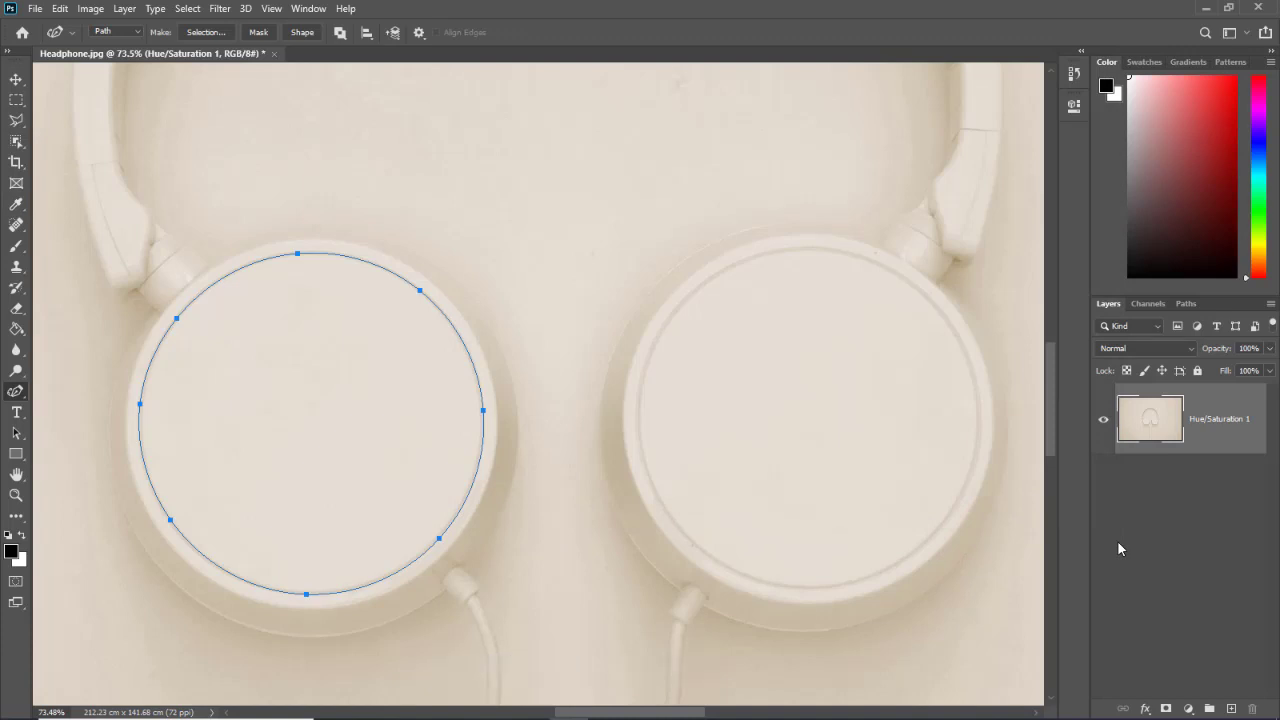
{"action": "key", "text": "ctrl+k"}
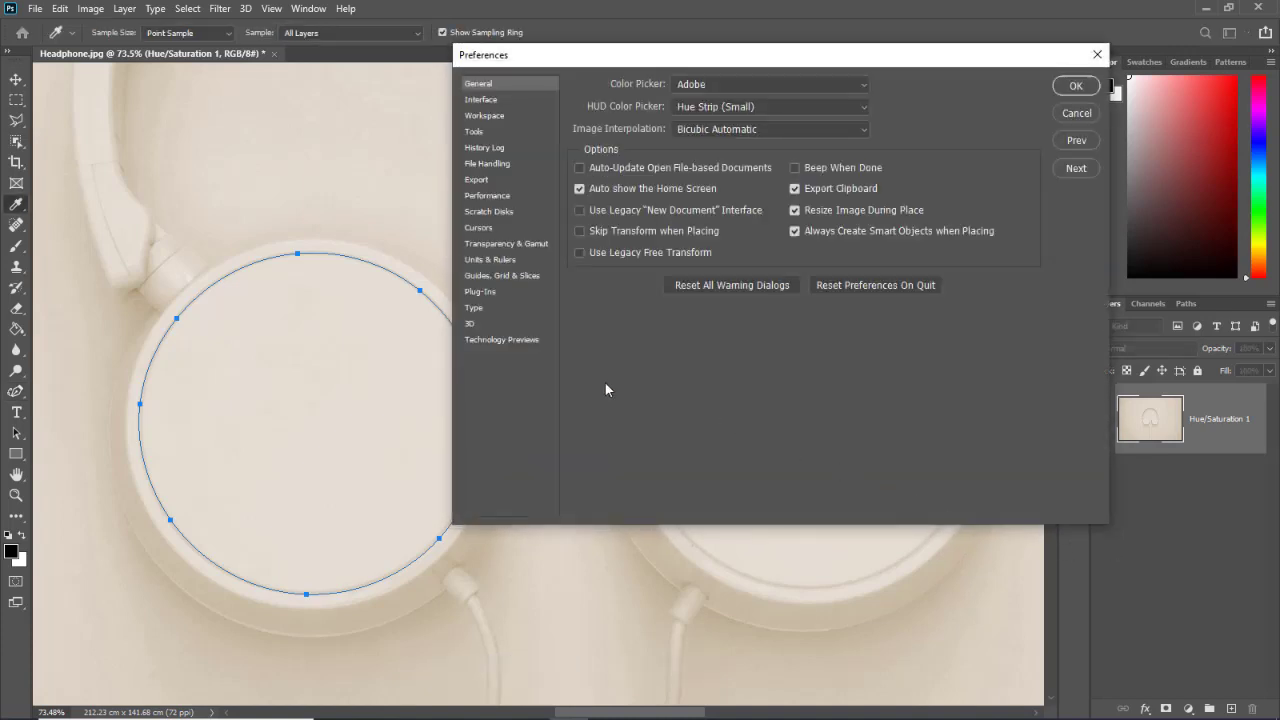
In Guides, Grid & Slices preferences, preview the path colour as Light Red, then Green.
{"action": "left_click", "coordinate": [533, 279]}
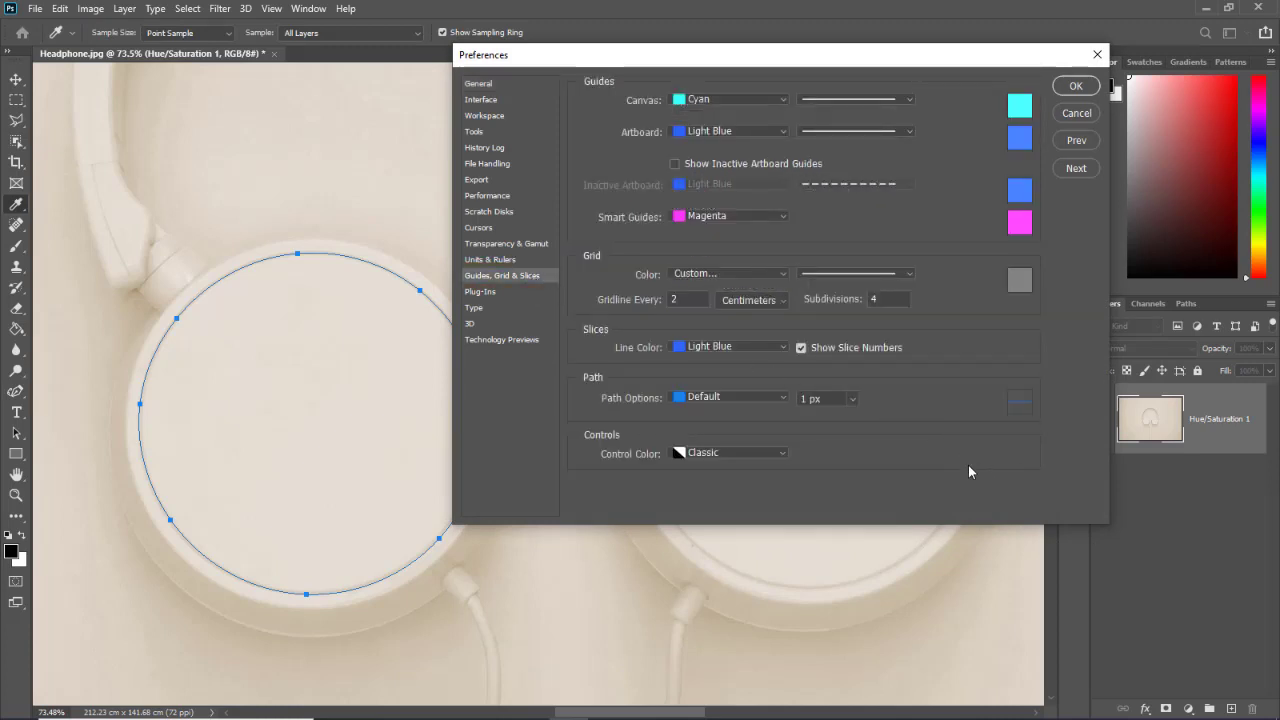
{"action": "left_click", "coordinate": [784, 398]}
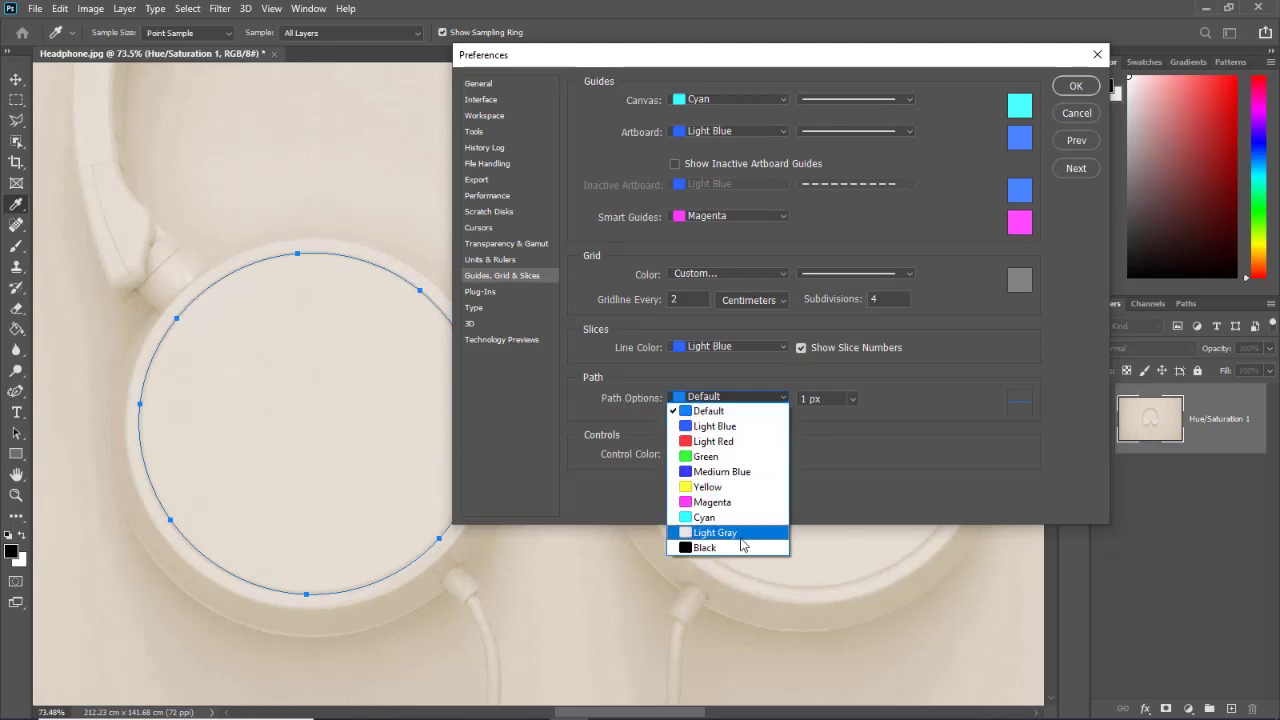
{"action": "left_click", "coordinate": [745, 441]}
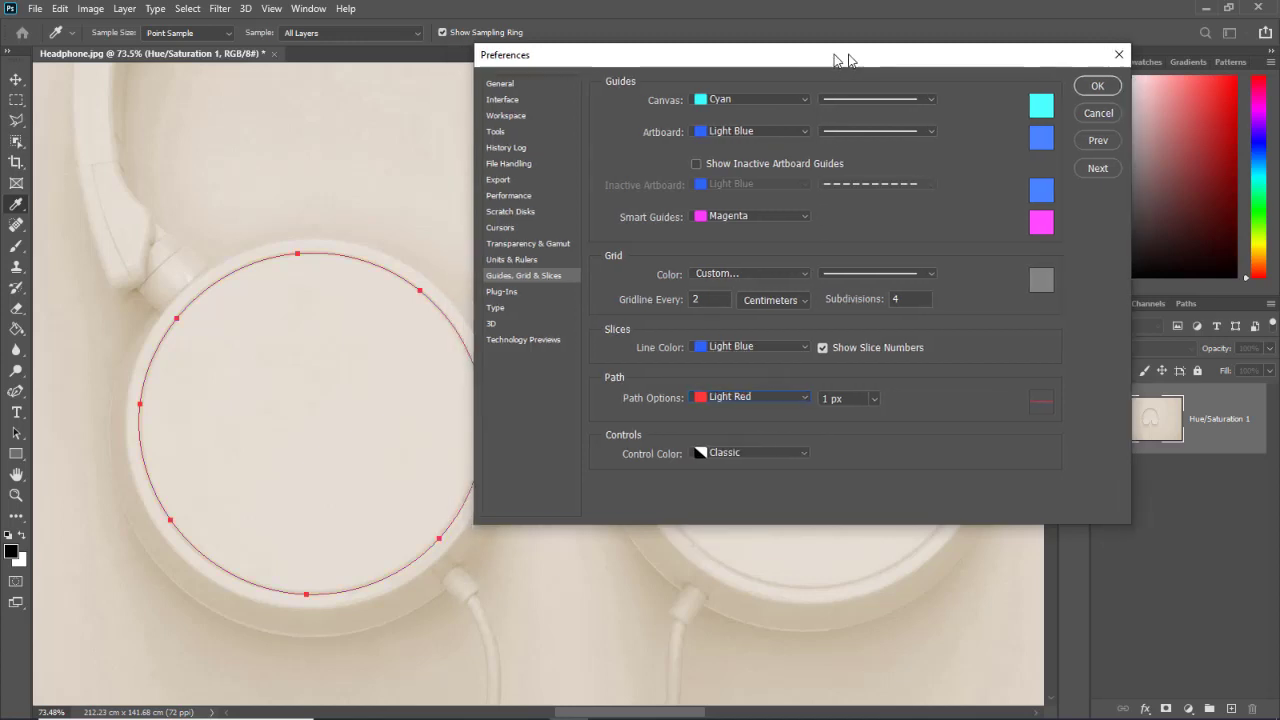
{"action": "left_click_drag", "start_coordinate": [811, 55], "coordinate": [915, 58]}
{"action": "left_click", "coordinate": [883, 402]}
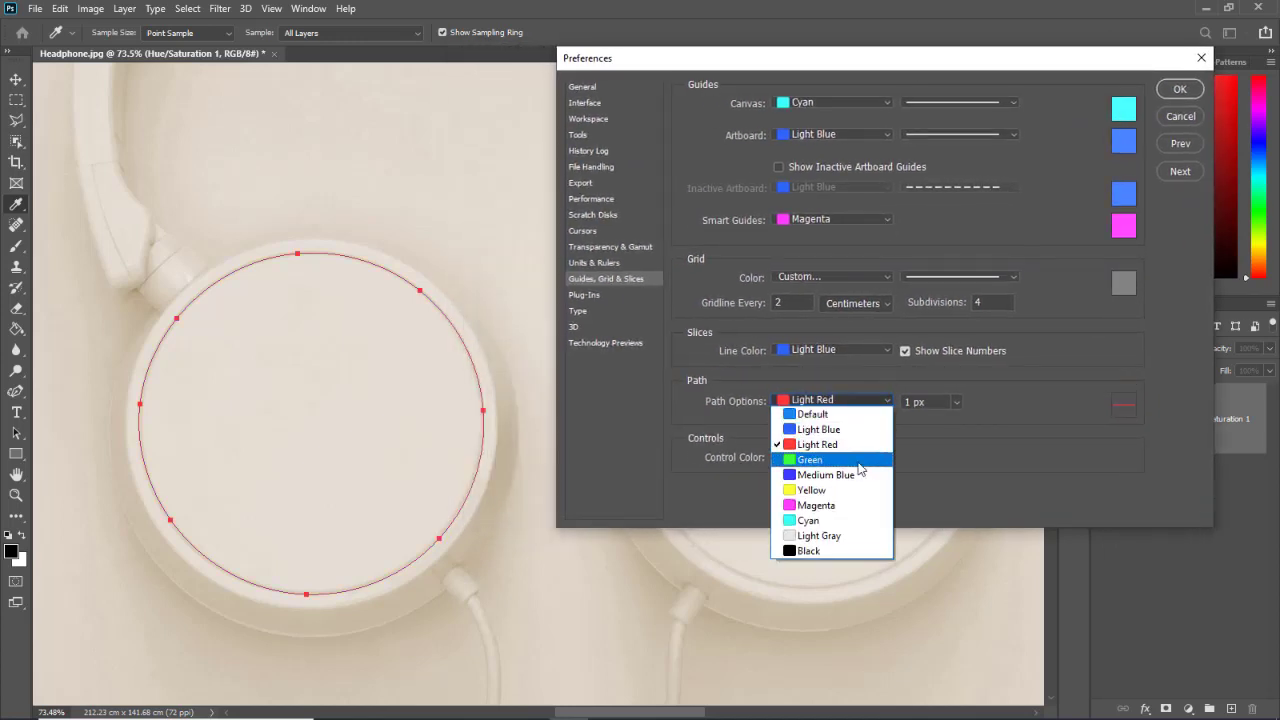
{"action": "left_click", "coordinate": [883, 451]}
Cycle the path colour through Medium Blue, Yellow, Magenta and Cyan, ending on Light Gray.
{"action": "left_click", "coordinate": [884, 412]}
{"action": "left_click", "coordinate": [883, 466]}
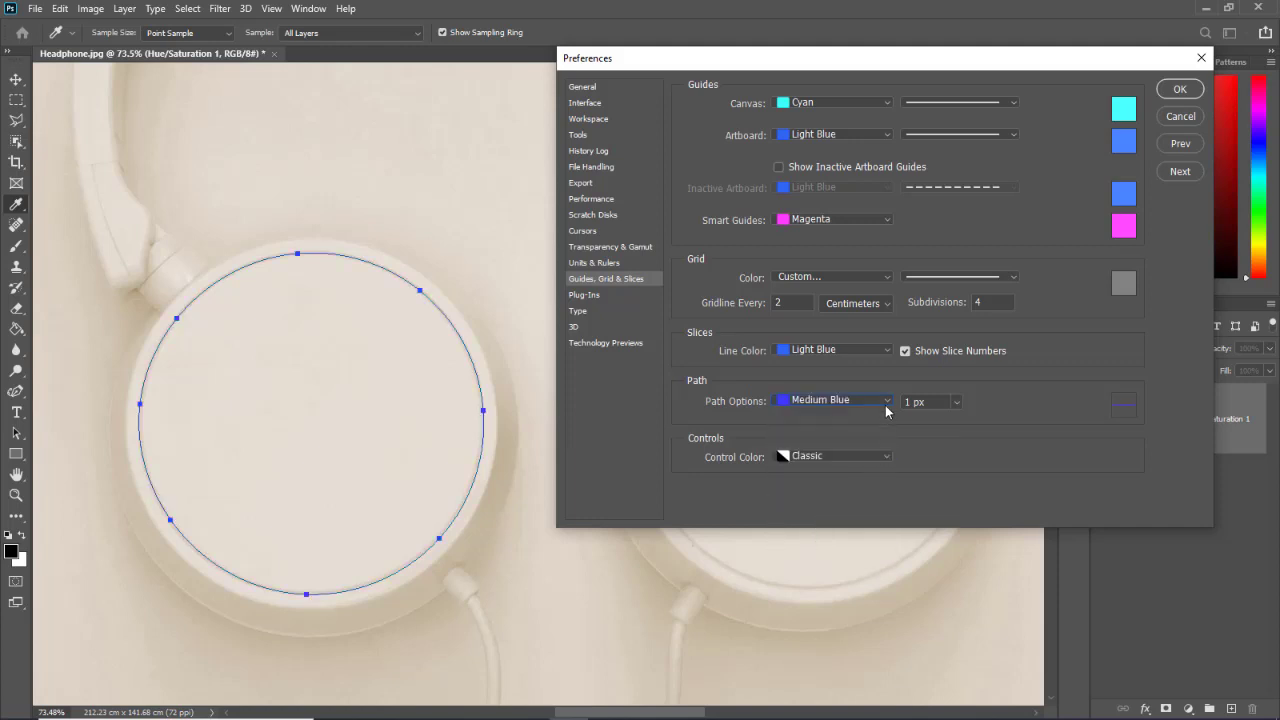
{"action": "left_click", "coordinate": [884, 404]}
{"action": "left_click", "coordinate": [883, 485]}
{"action": "left_click", "coordinate": [884, 402]}
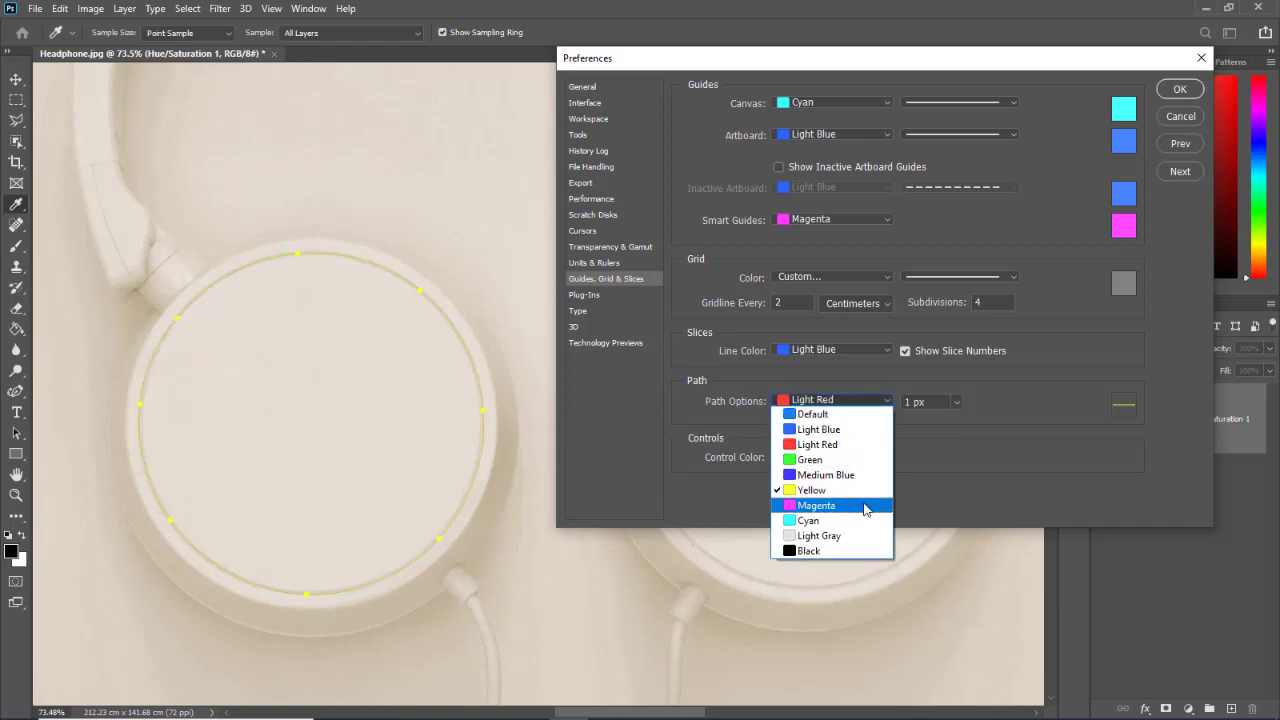
{"action": "left_click", "coordinate": [884, 505]}
{"action": "left_click", "coordinate": [885, 402]}
{"action": "left_click", "coordinate": [852, 518]}
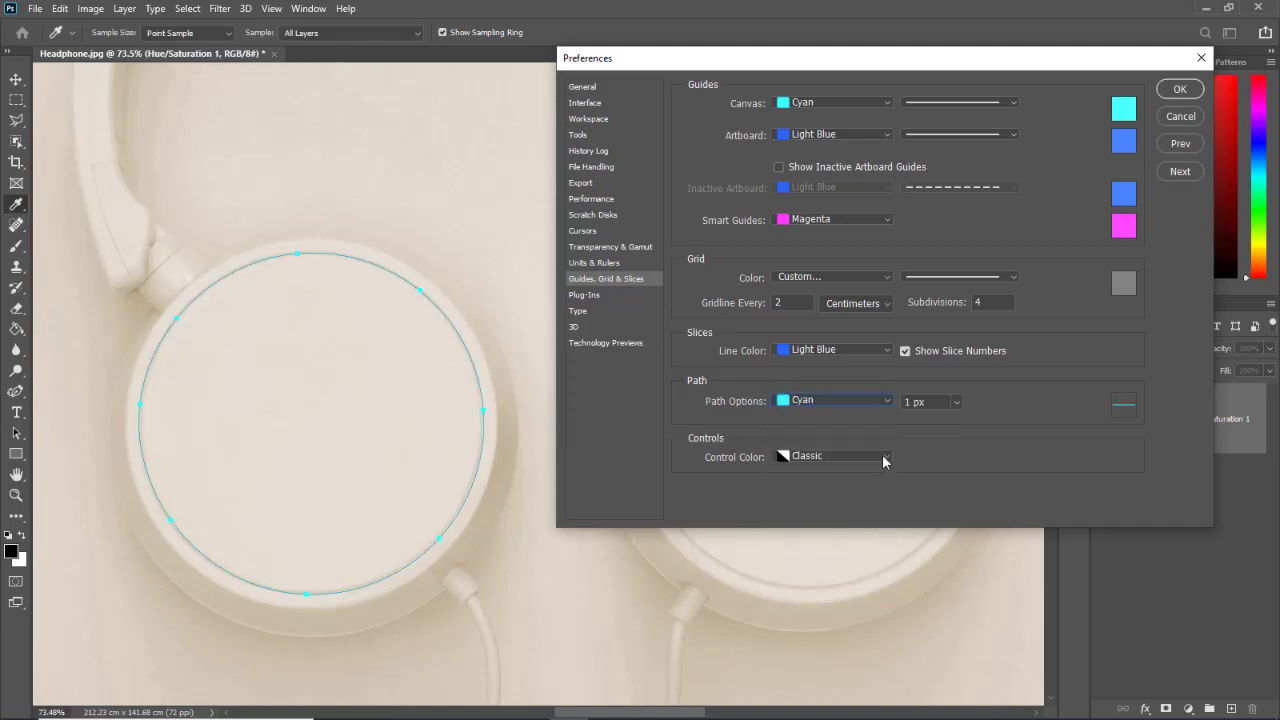
{"action": "left_click", "coordinate": [886, 402]}
{"action": "left_click", "coordinate": [857, 530]}
{"action": "left_click", "coordinate": [956, 403]}
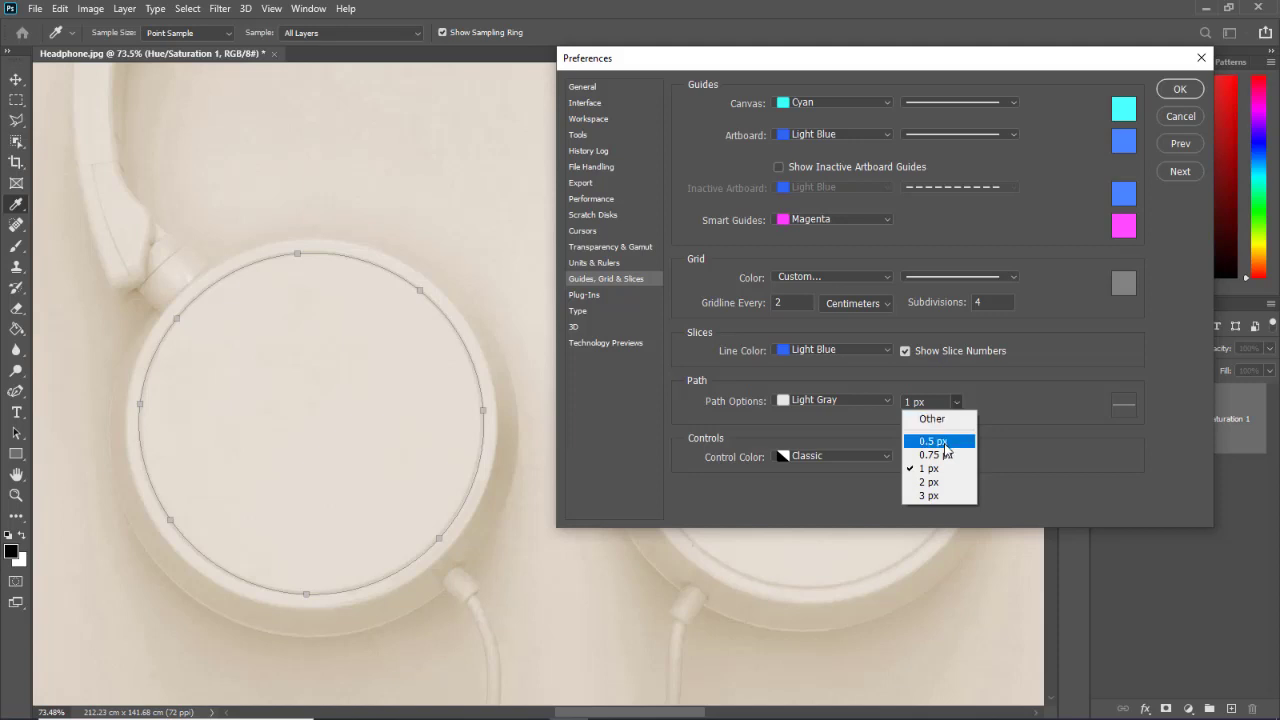
{"action": "left_click", "coordinate": [946, 450]}
{"action": "left_click", "coordinate": [957, 402]}
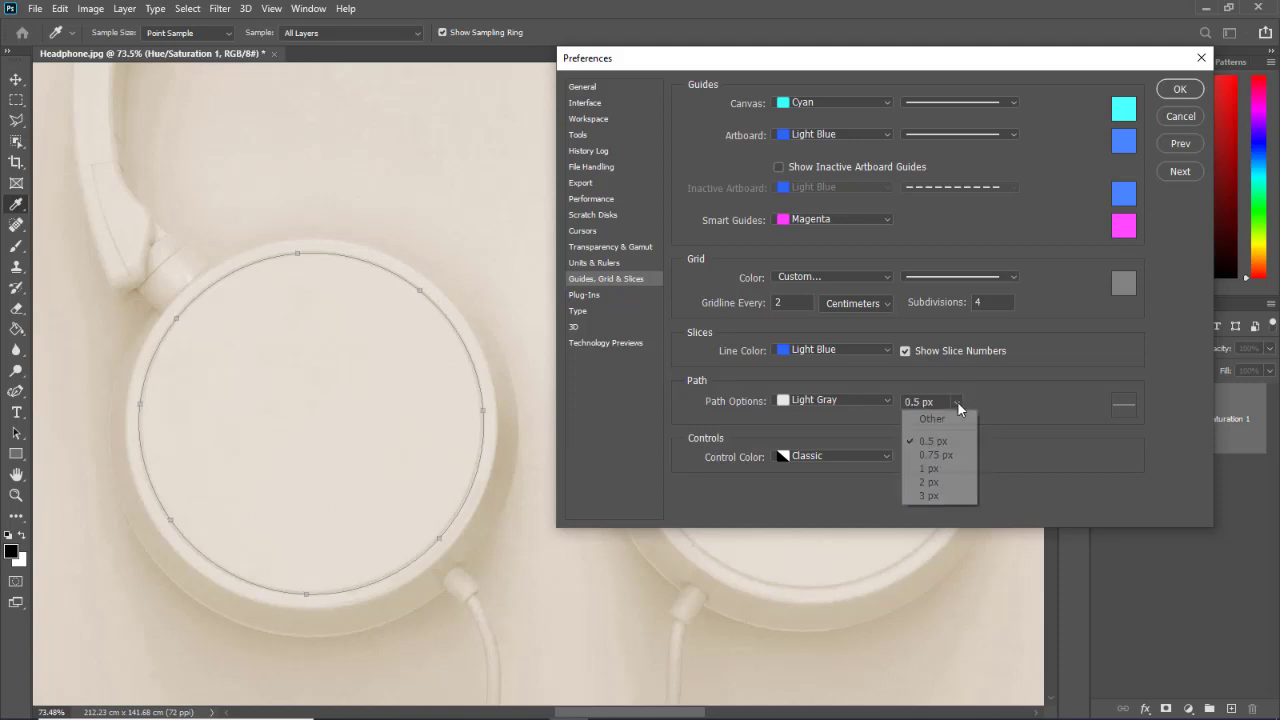
{"action": "left_click", "coordinate": [949, 452]}
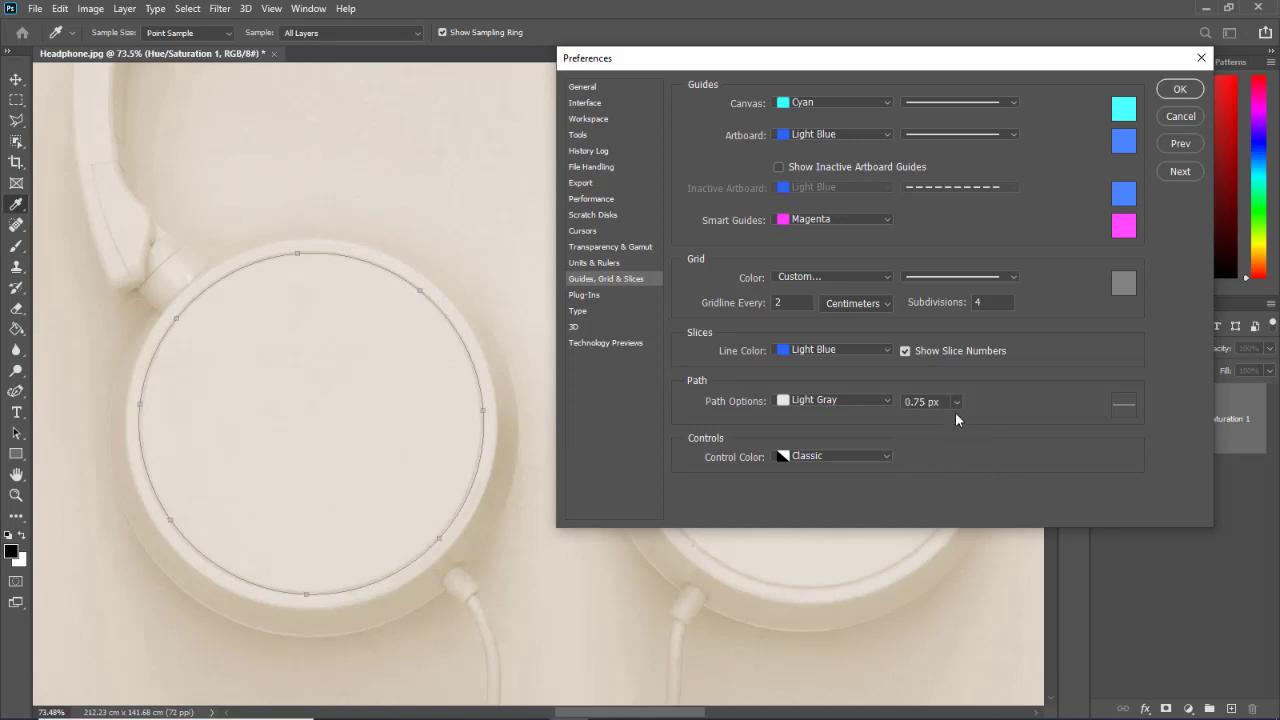
{"action": "left_click", "coordinate": [955, 403]}
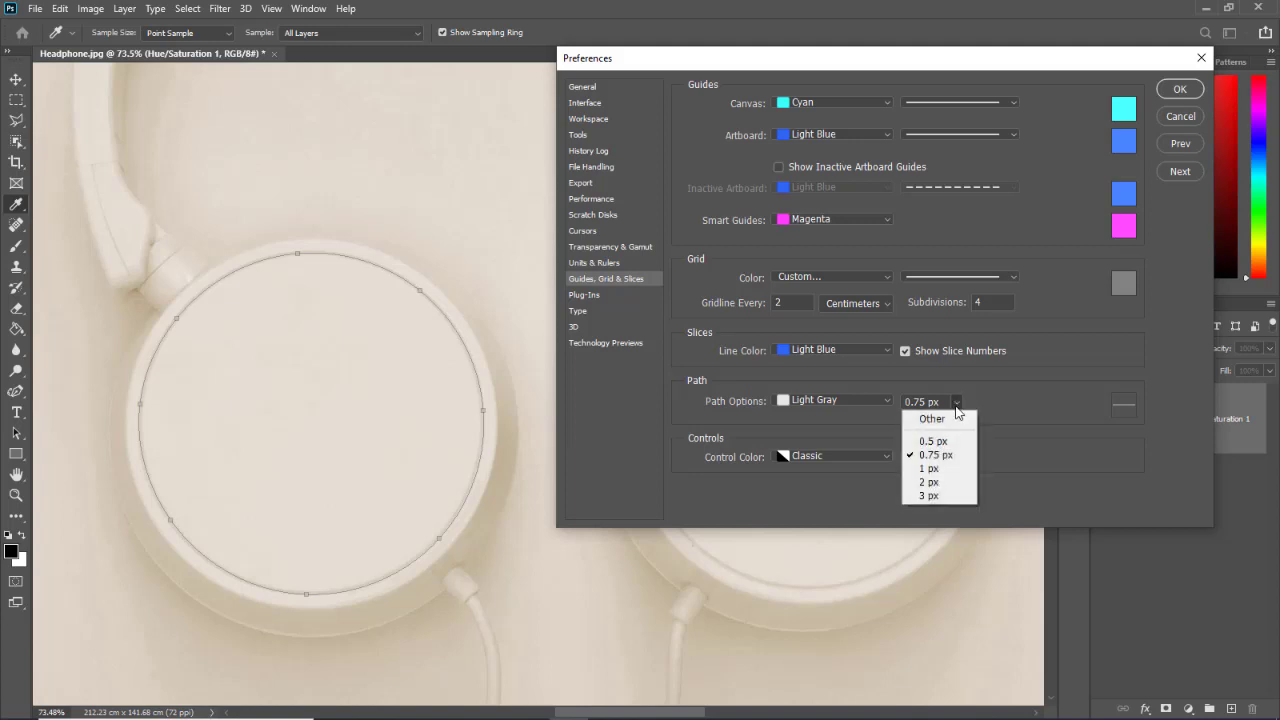
{"action": "left_click", "coordinate": [942, 483]}
{"action": "left_click", "coordinate": [957, 405]}
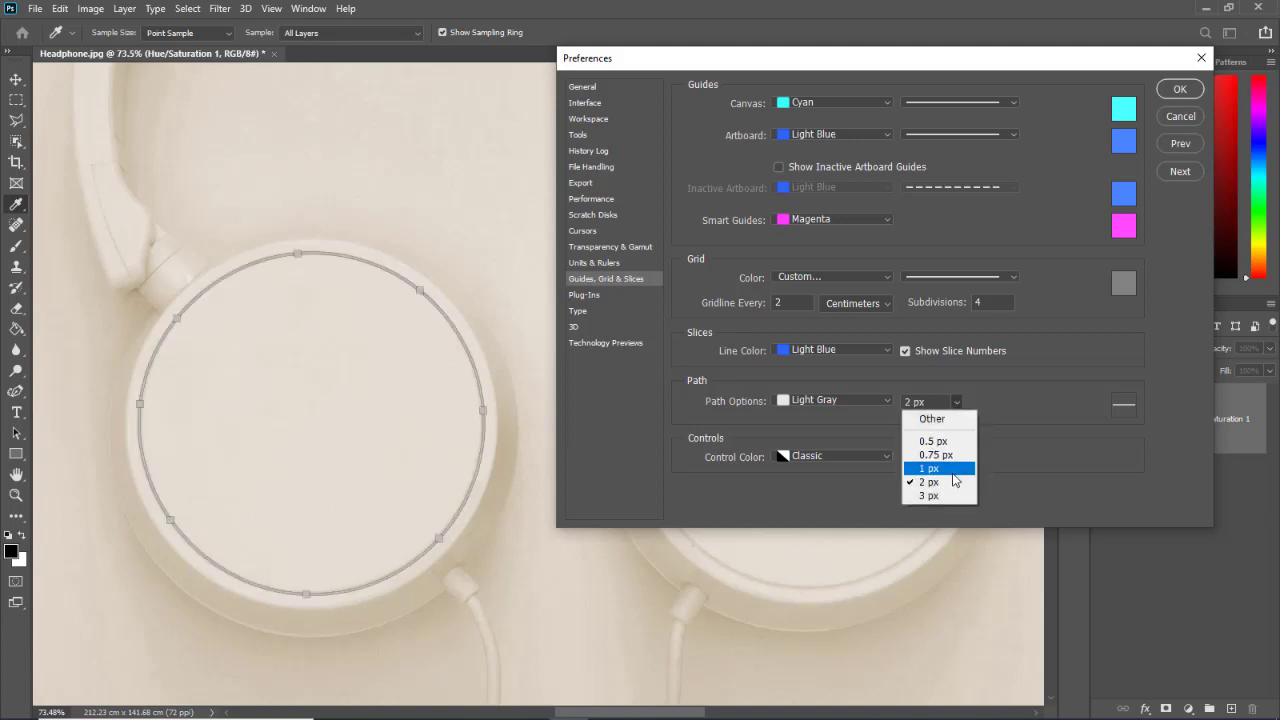
{"action": "left_click", "coordinate": [962, 467]}
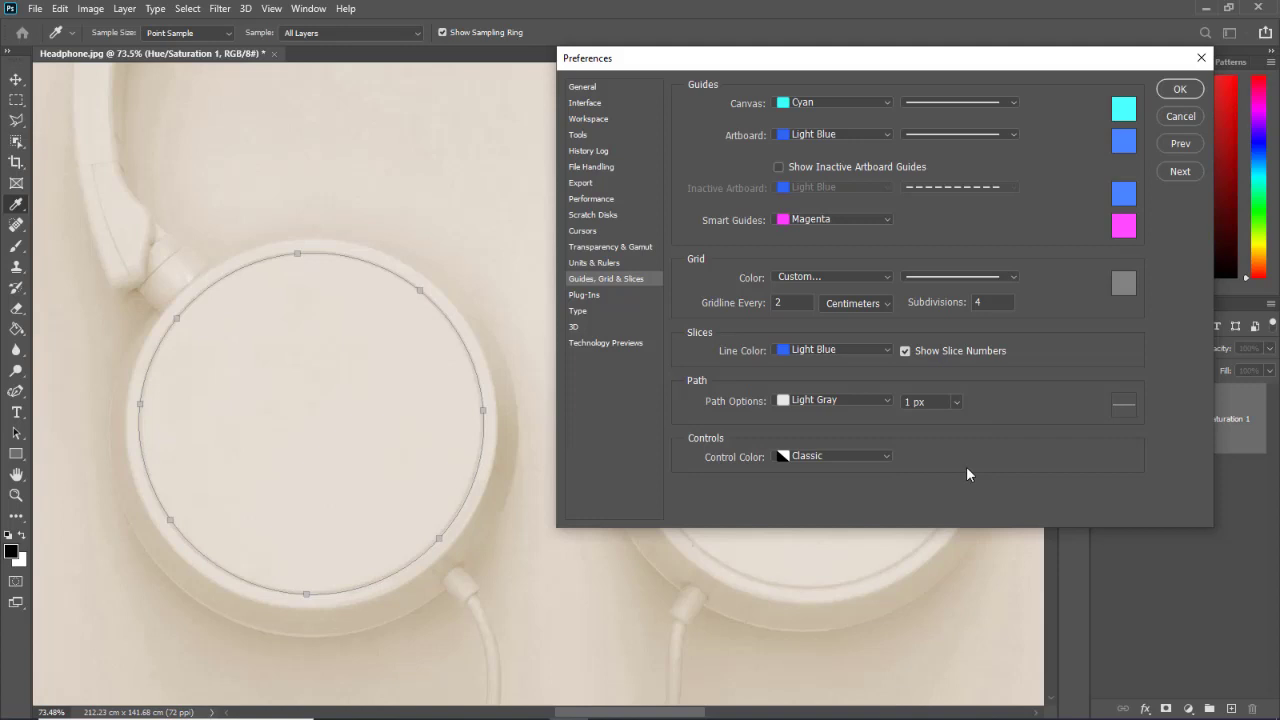